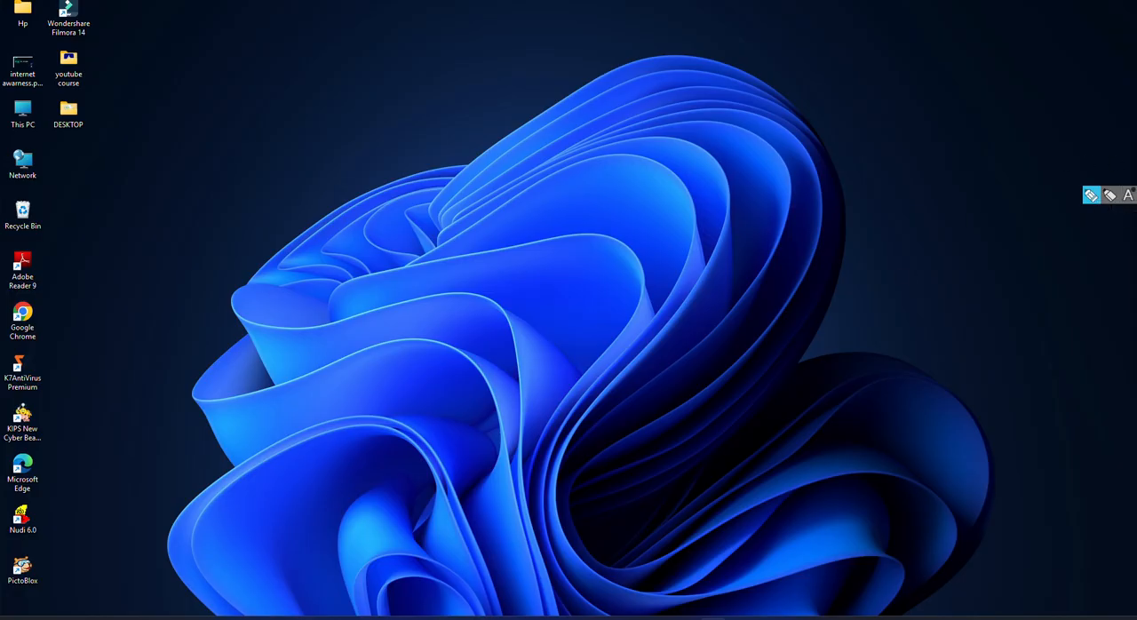
Step: Search Windows for "excel", launch Microsoft Office Excel 2007 from the results, and close it again
click(499, 618)
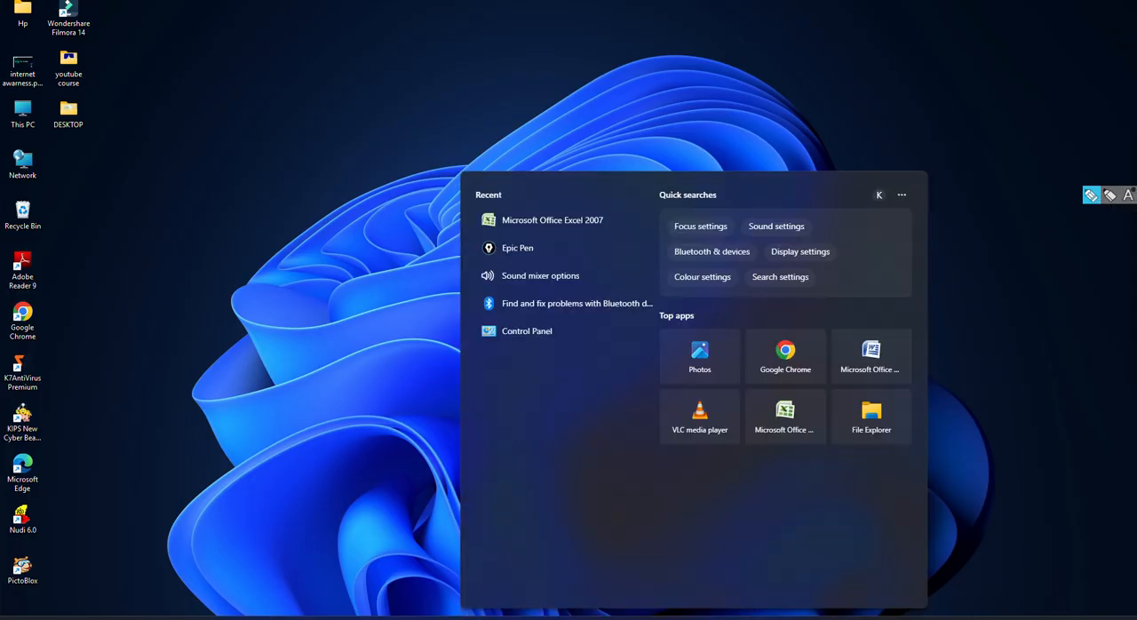
text(e)
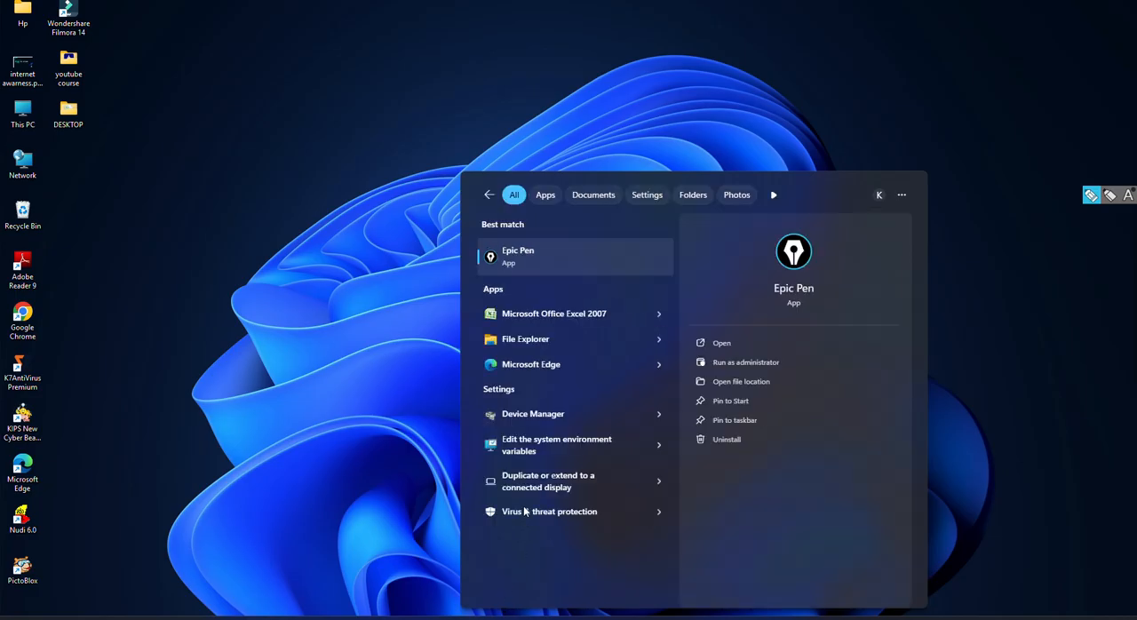
text(xcel)
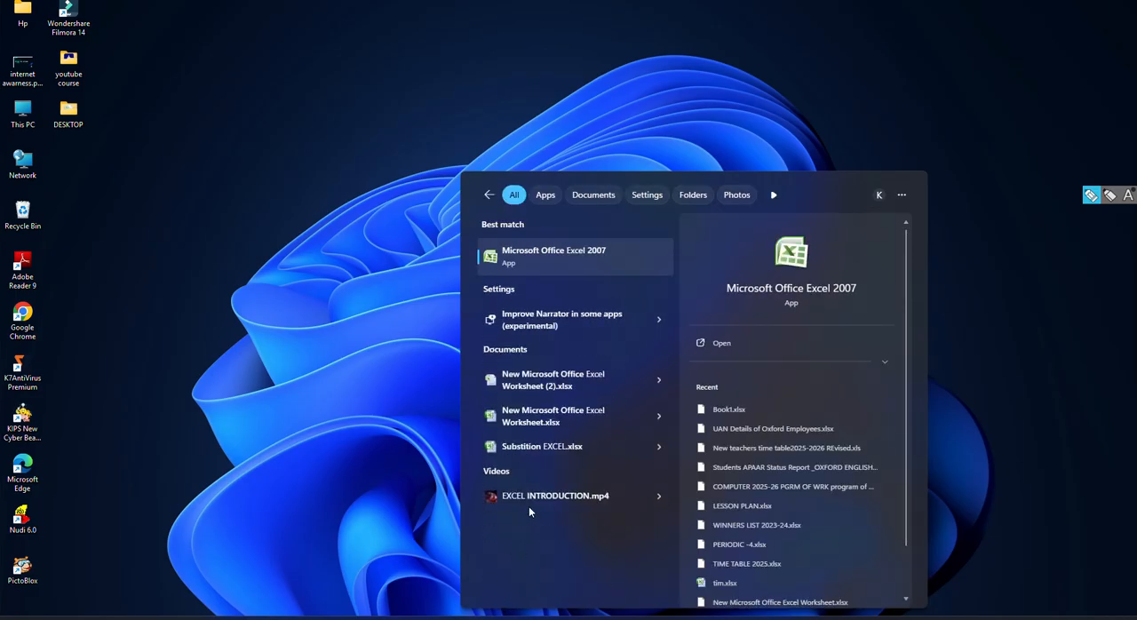
click(558, 254)
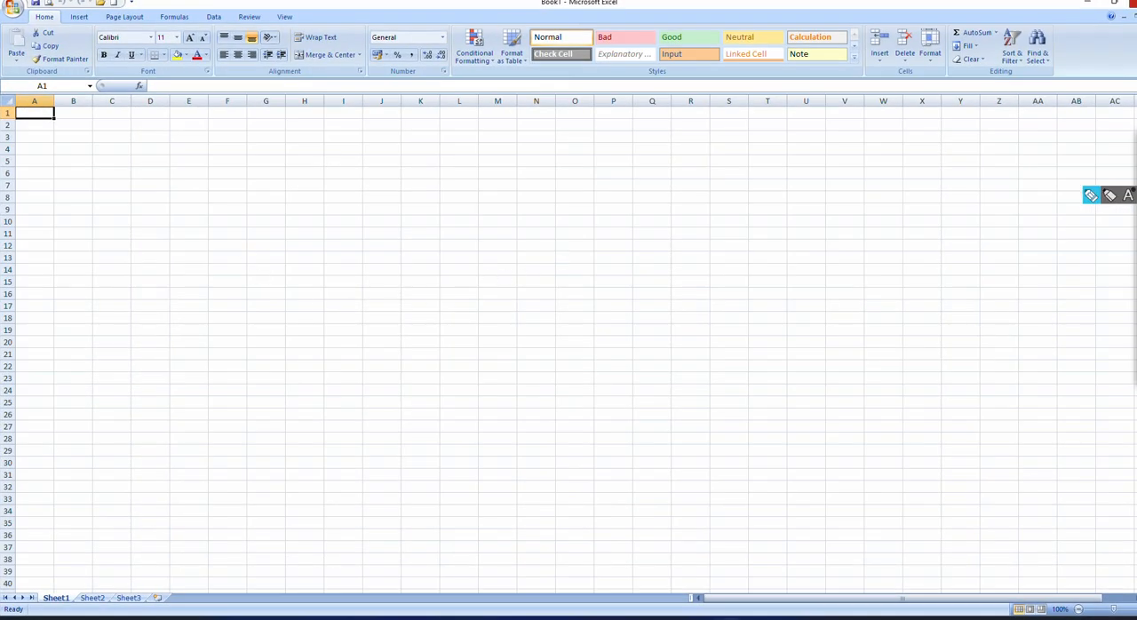
click(1121, 7)
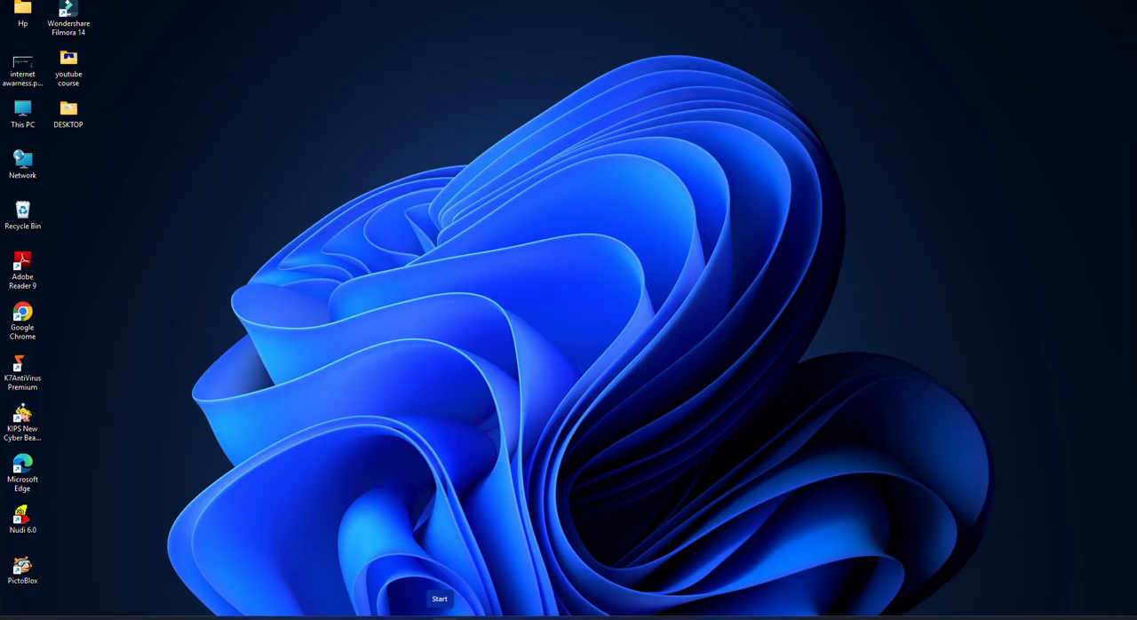
Step: Bring up the full list of installed apps and expand its Microsoft Office folder
click(440, 616)
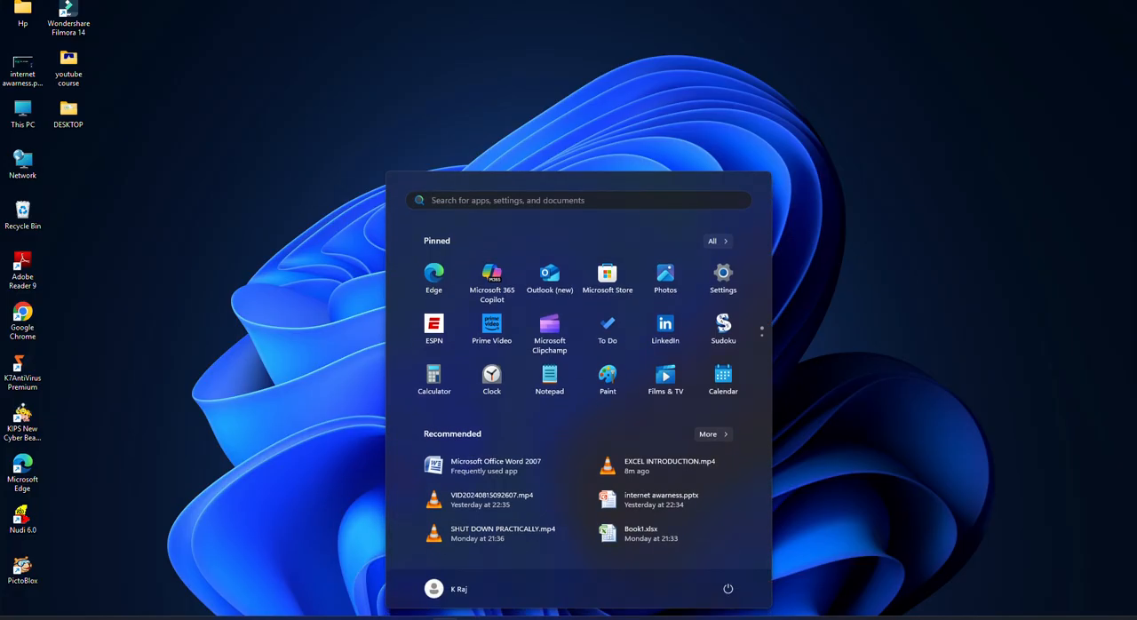
click(725, 243)
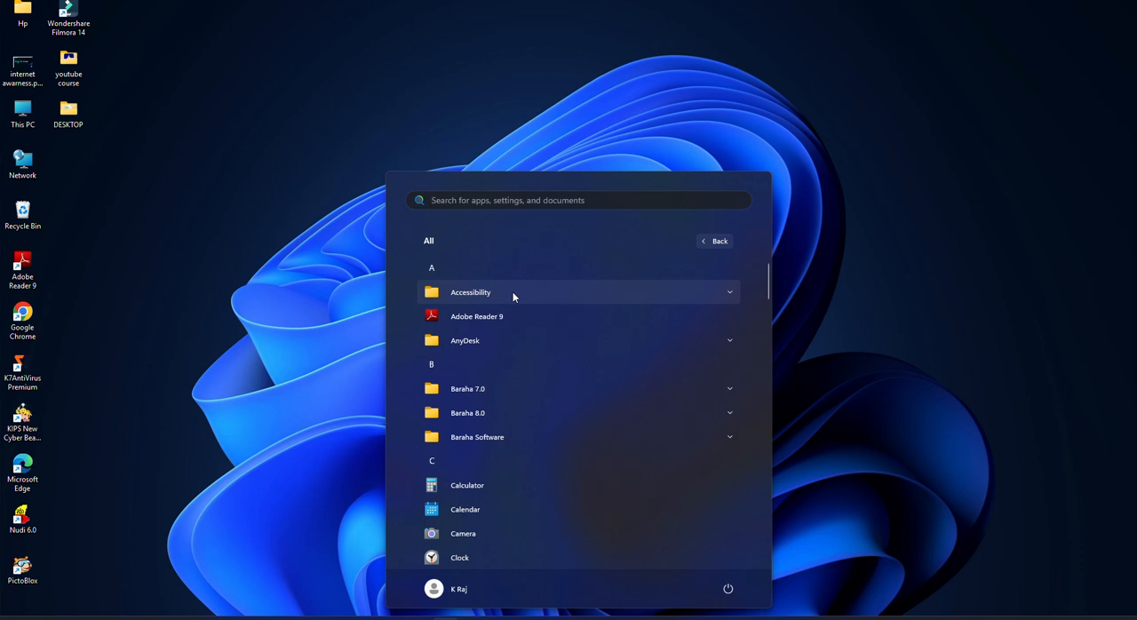
scroll(512, 291, down, 5)
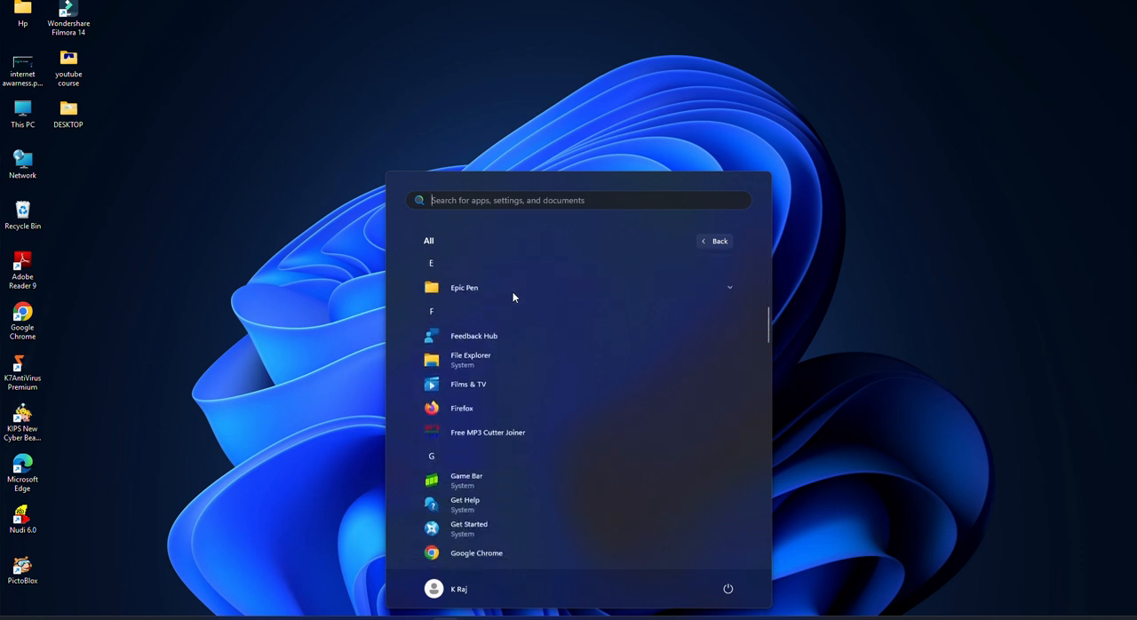
scroll(513, 296, down, 6)
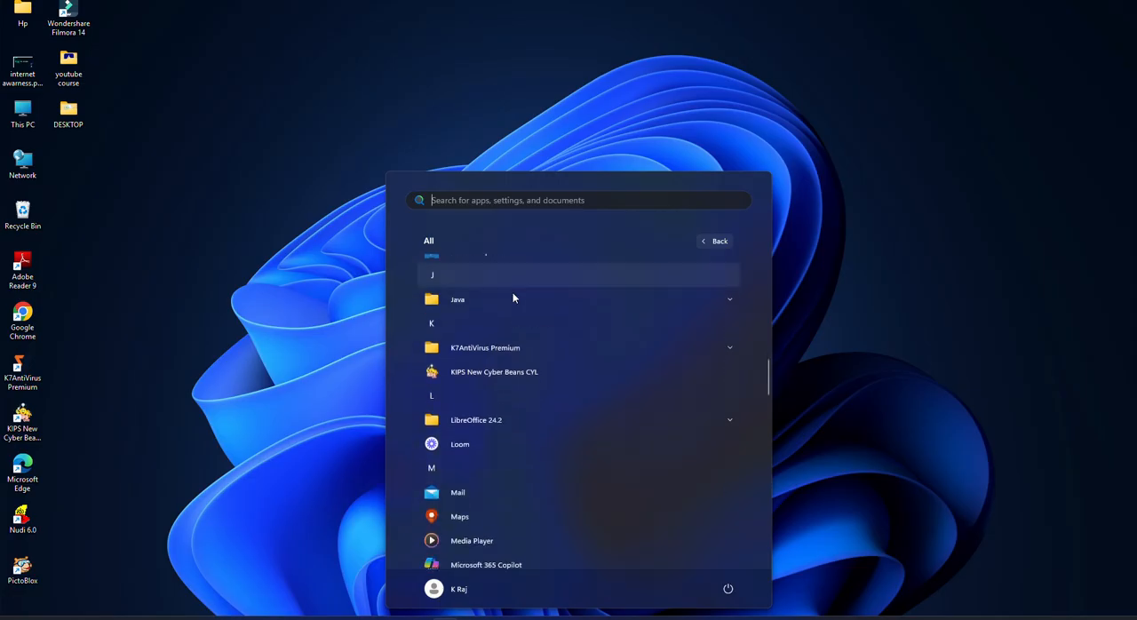
scroll(513, 299, down, 3)
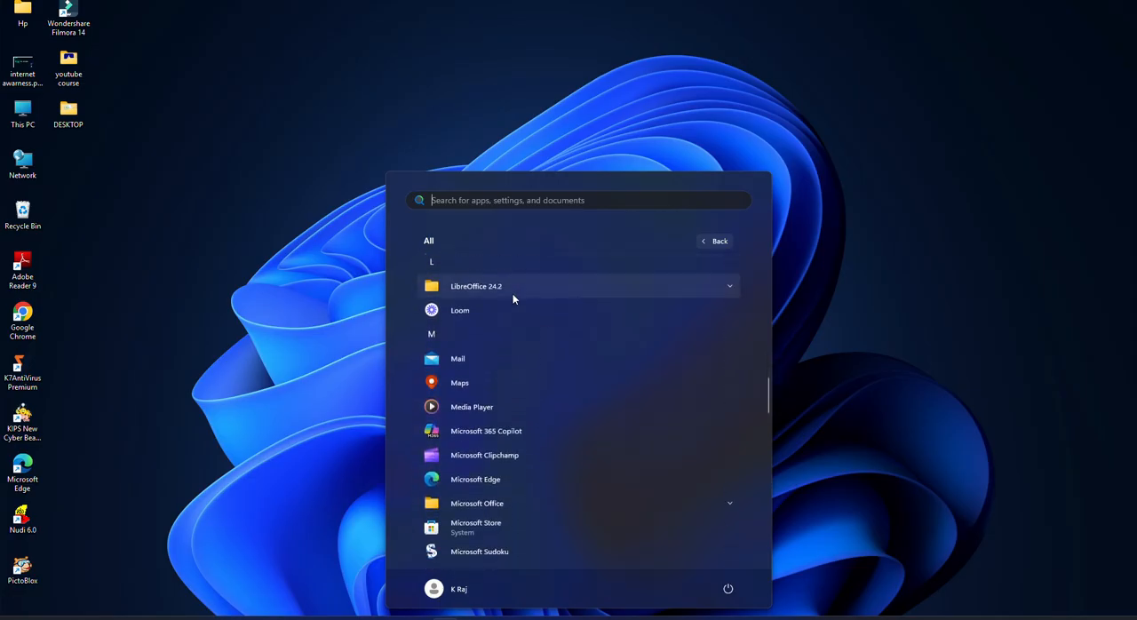
scroll(512, 299, down, 2)
scroll(513, 296, down, 1)
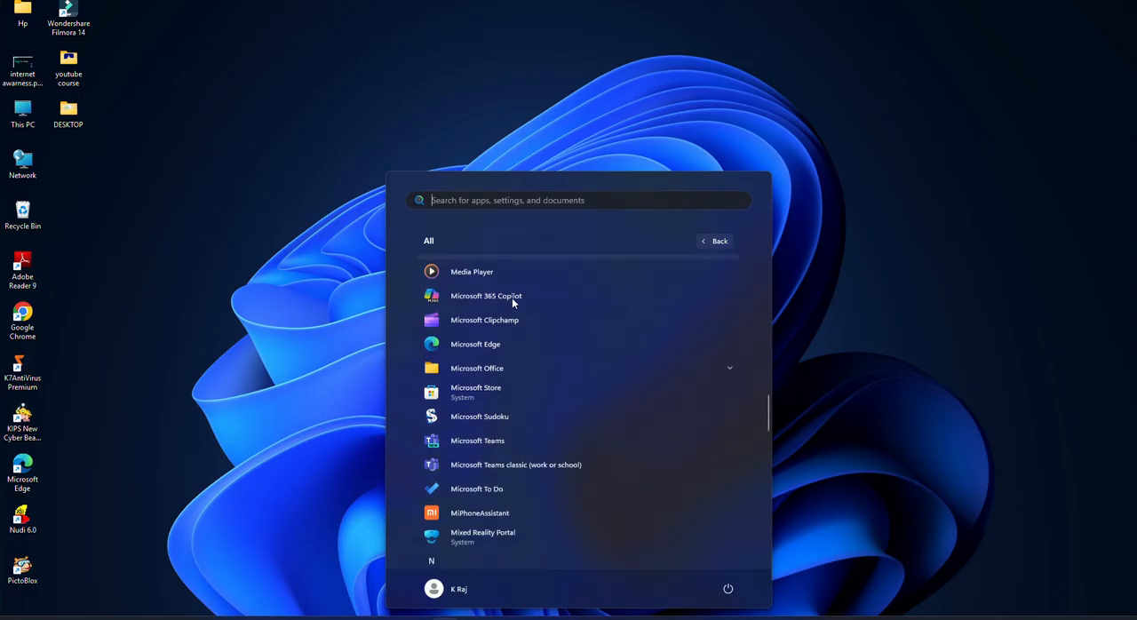
scroll(512, 298, up, 1)
scroll(512, 297, up, 1)
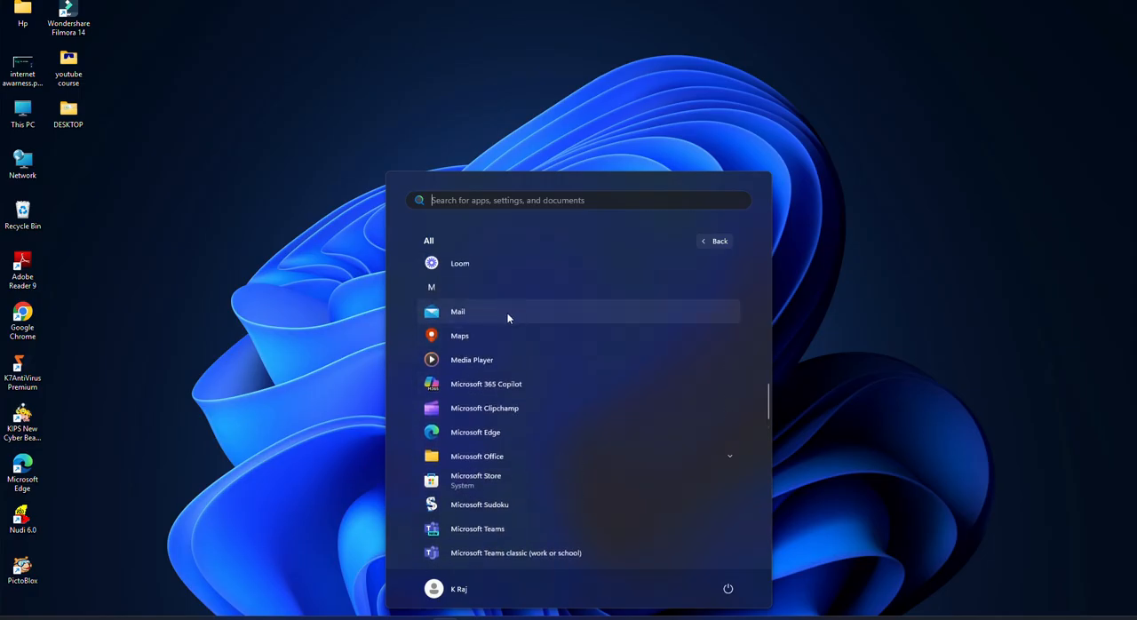
scroll(508, 324, down, 1)
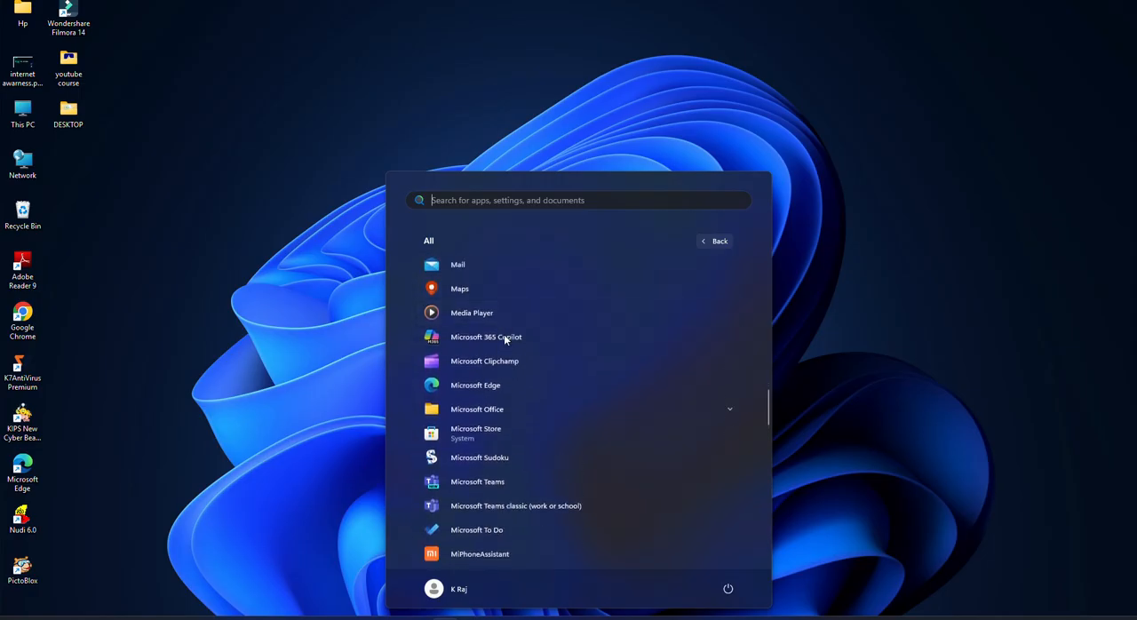
click(520, 410)
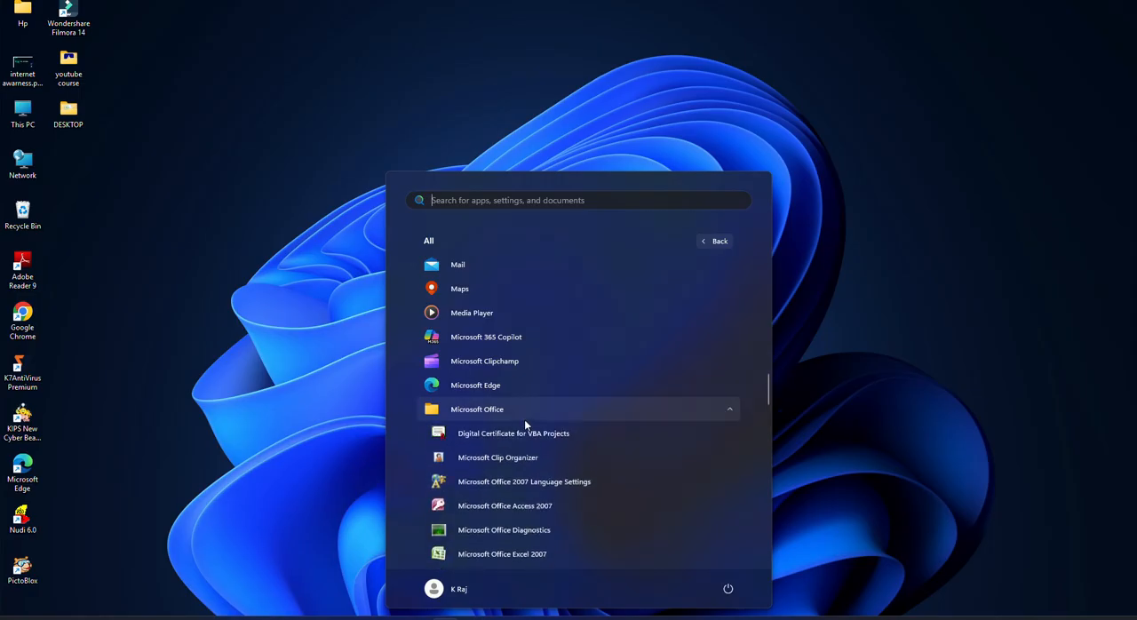
Step: Launch Microsoft Office Excel 2007 from the expanded Microsoft Office folder
scroll(524, 420, down, 1)
scroll(525, 425, down, 1)
scroll(525, 425, down, 1)
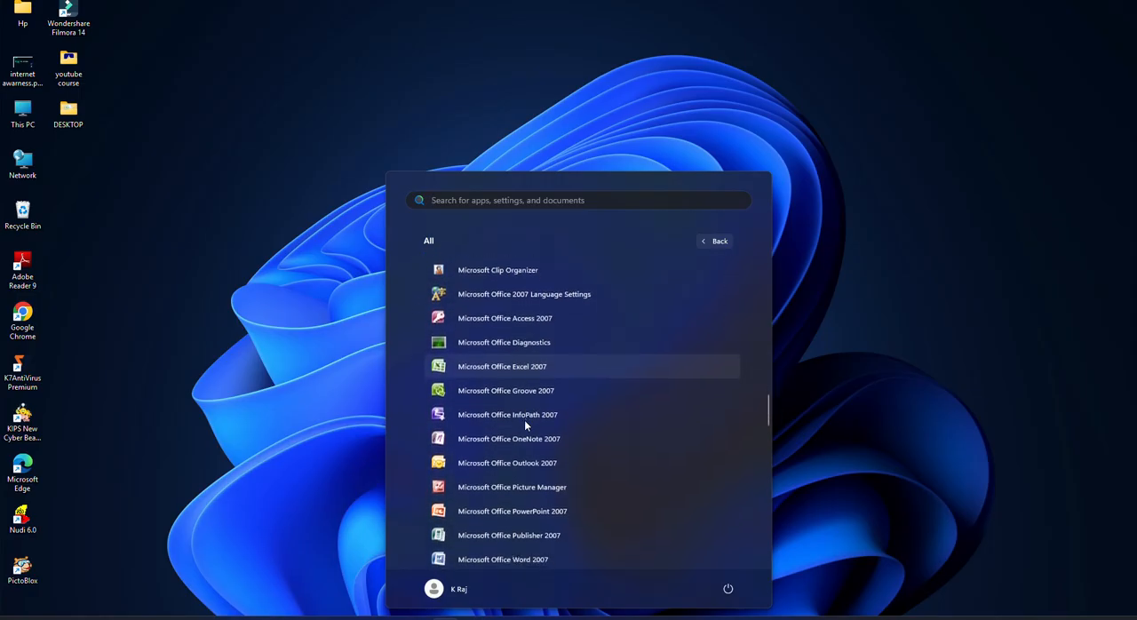
scroll(525, 424, down, 2)
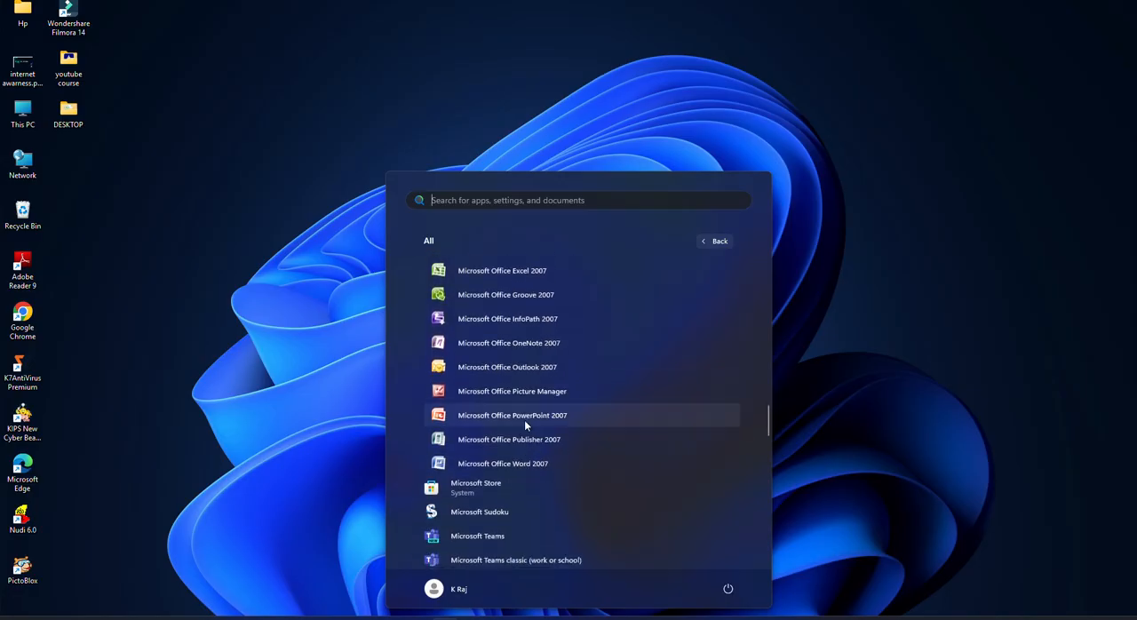
scroll(525, 419, up, 2)
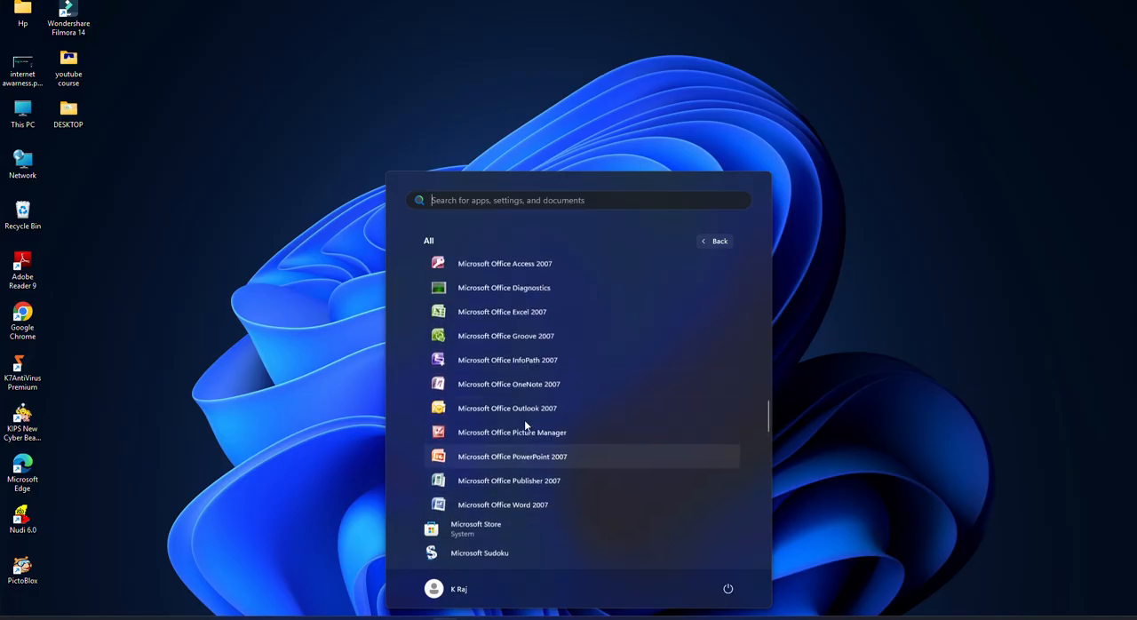
click(512, 322)
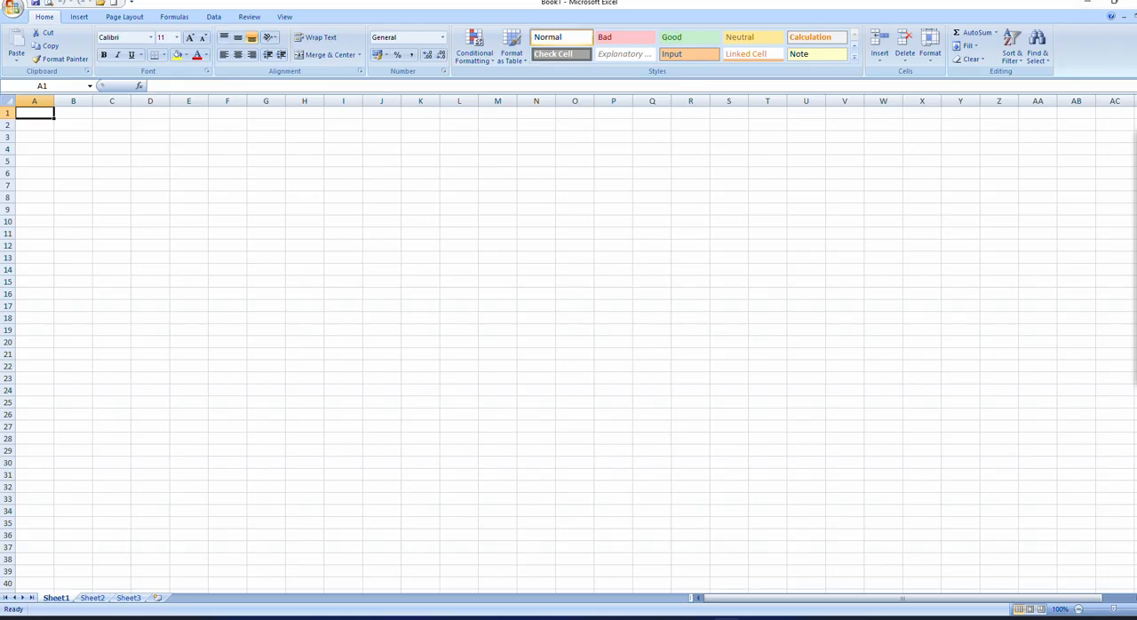
Step: Circle the Office Button and the Book1 title with the Epic Pen annotation pen
click(1134, 194)
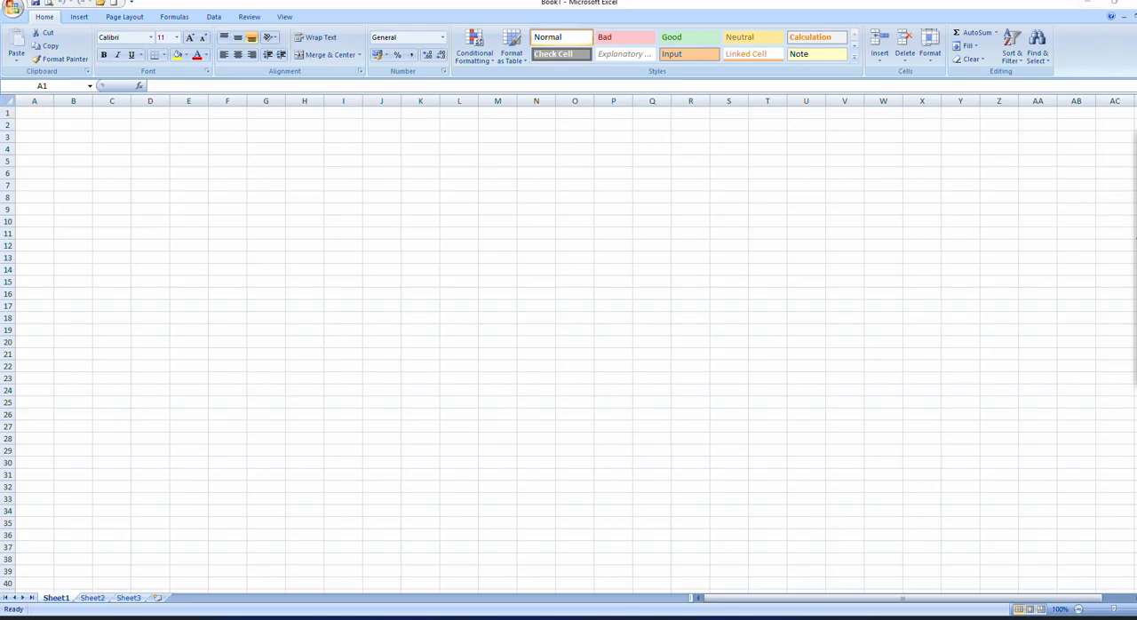
mouse_move(1134, 240)
click(1056, 254)
mouse_move(1, 4)
mouse_down()
mouse_move(12, 33)
mouse_move(6, 1)
mouse_up()
mouse_move(463, 11)
mouse_down()
mouse_move(724, 15)
mouse_move(485, 5)
mouse_up()
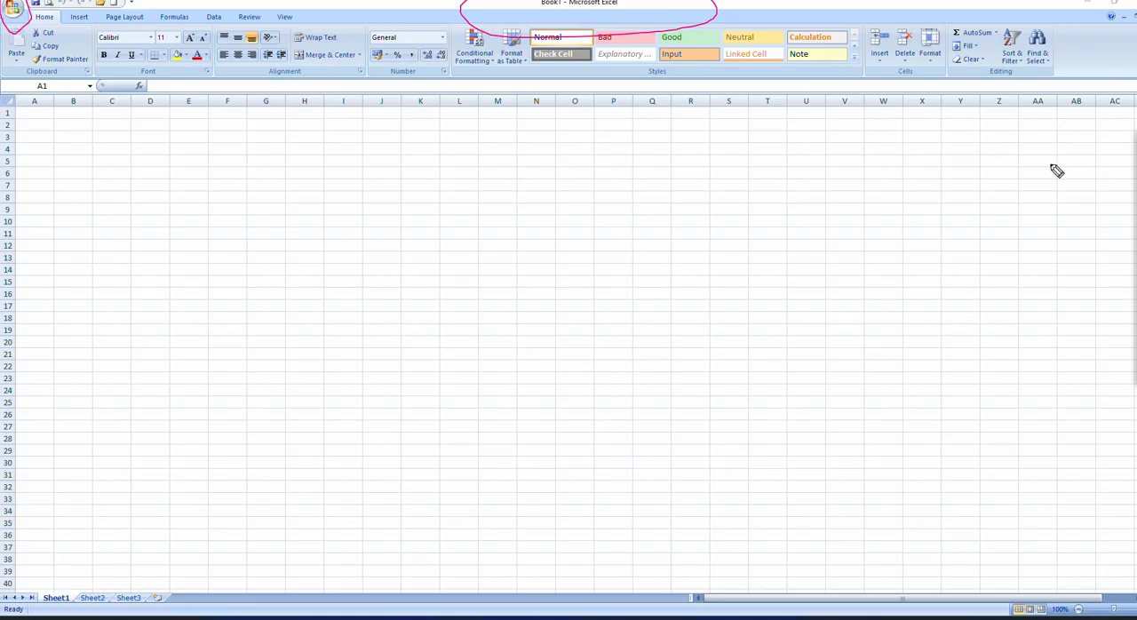
Step: Leave the annotation pen for the normal pointer and select cell A1
mouse_move(1136, 159)
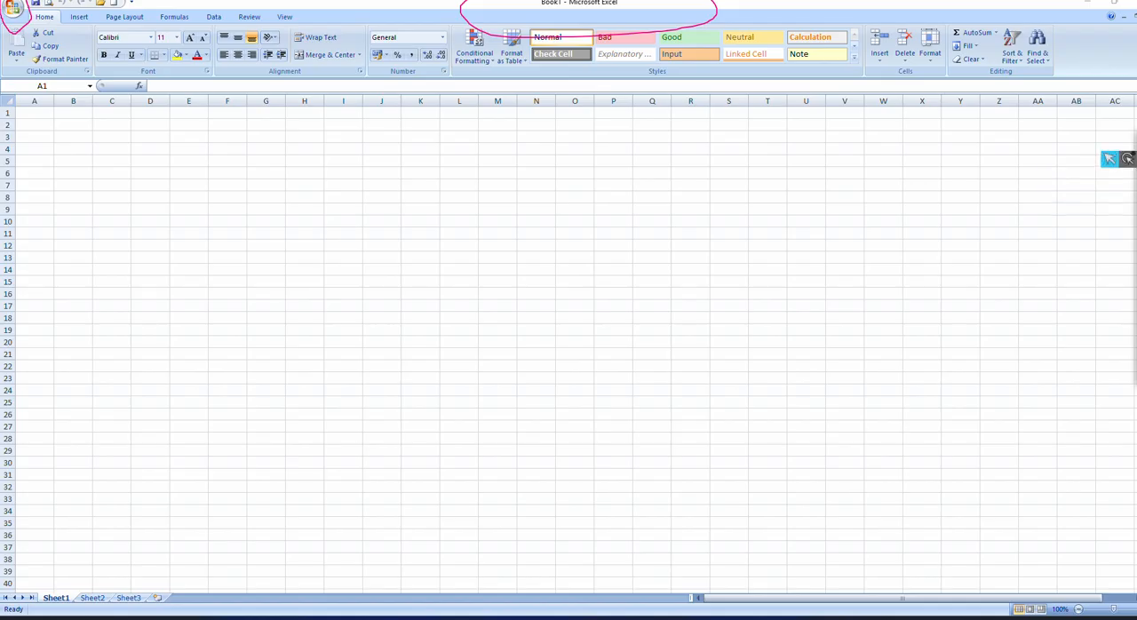
click(29, 112)
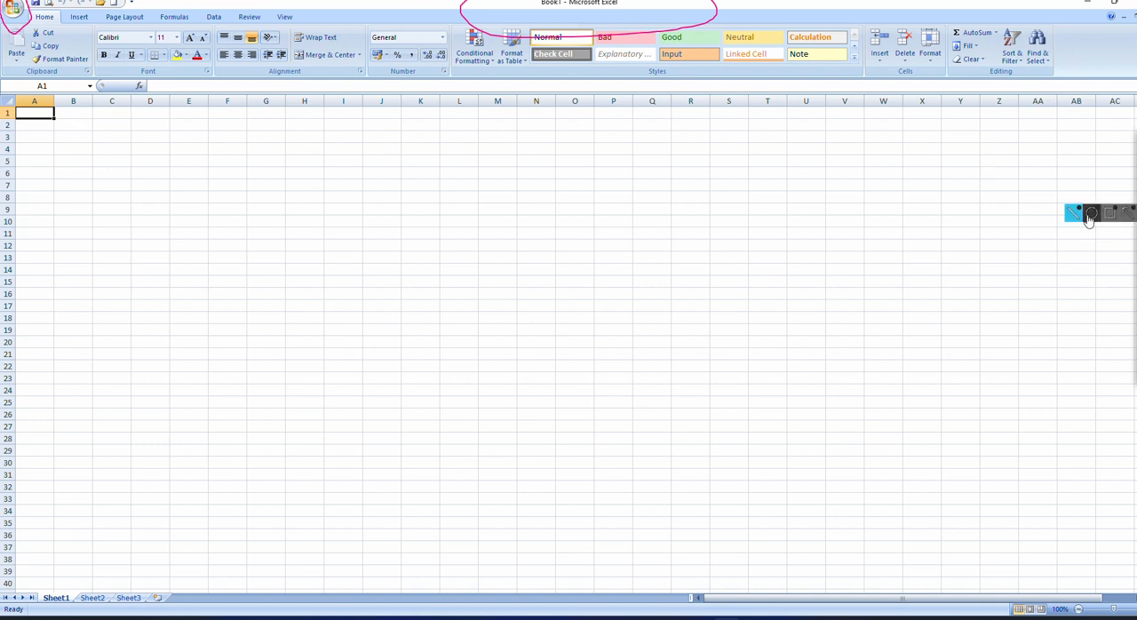
click(1136, 249)
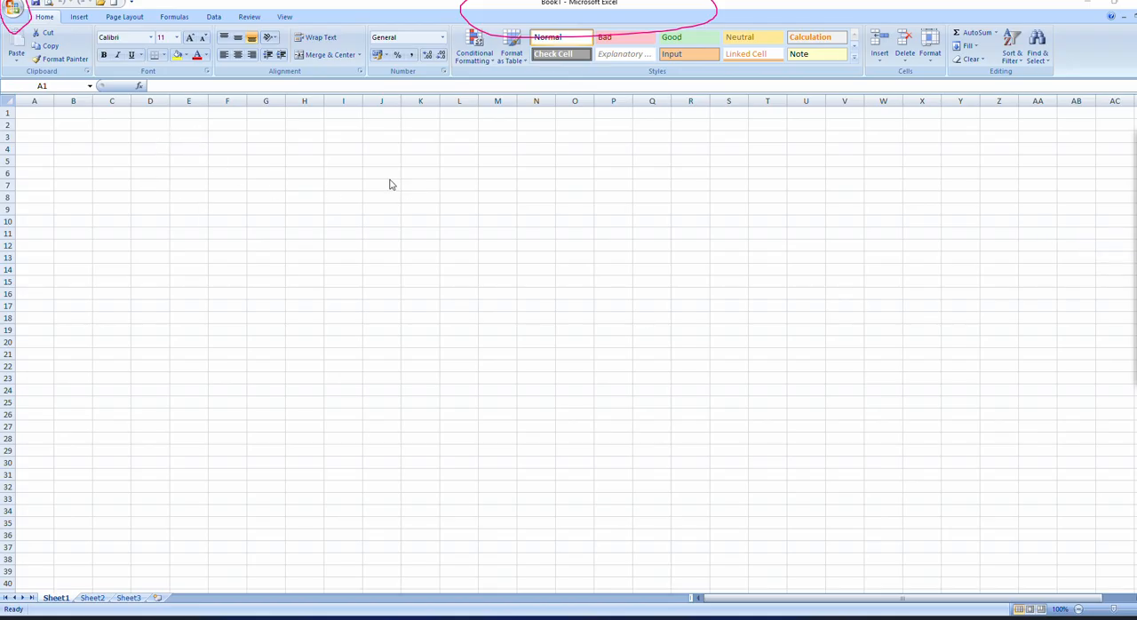
click(321, 143)
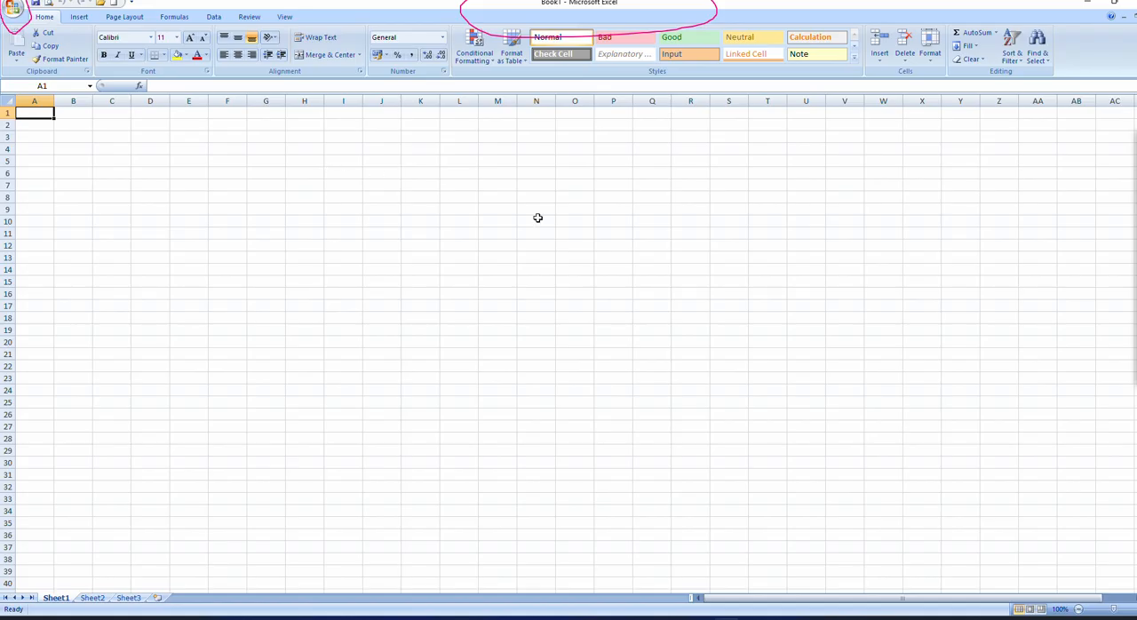
Step: With the annotation pen, sketch a small cell box, handwrite 1) Alphabet, 2) Number, 3) Special Char beside it, and ring the third item
click(1093, 201)
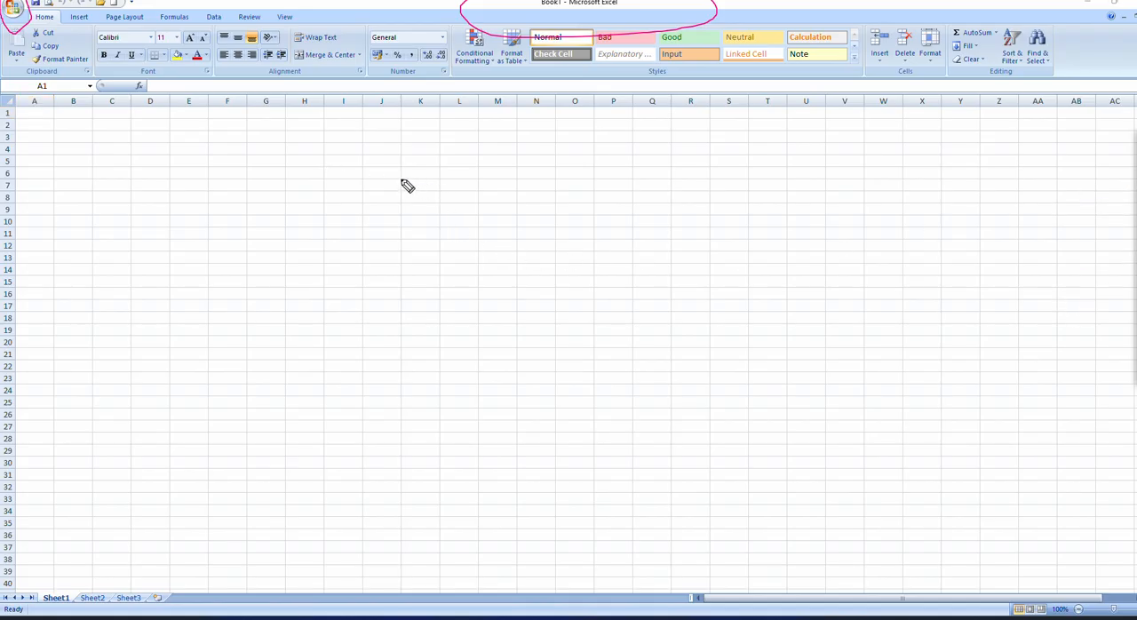
mouse_move(400, 180)
mouse_down()
mouse_move(401, 205)
mouse_move(434, 180)
mouse_move(444, 190)
mouse_move(401, 194)
mouse_up()
mouse_move(520, 196)
mouse_down()
mouse_move(521, 178)
mouse_move(518, 205)
mouse_move(562, 179)
mouse_move(570, 190)
mouse_move(594, 184)
mouse_move(596, 205)
mouse_move(604, 186)
mouse_move(620, 194)
mouse_move(638, 175)
mouse_move(646, 188)
mouse_move(666, 177)
mouse_up()
mouse_move(530, 222)
mouse_down()
mouse_move(563, 240)
mouse_move(630, 243)
mouse_move(628, 217)
mouse_move(647, 236)
mouse_move(654, 223)
mouse_move(691, 219)
mouse_up()
mouse_move(563, 281)
mouse_down()
mouse_move(583, 283)
mouse_move(577, 296)
mouse_move(597, 292)
mouse_move(596, 303)
mouse_up()
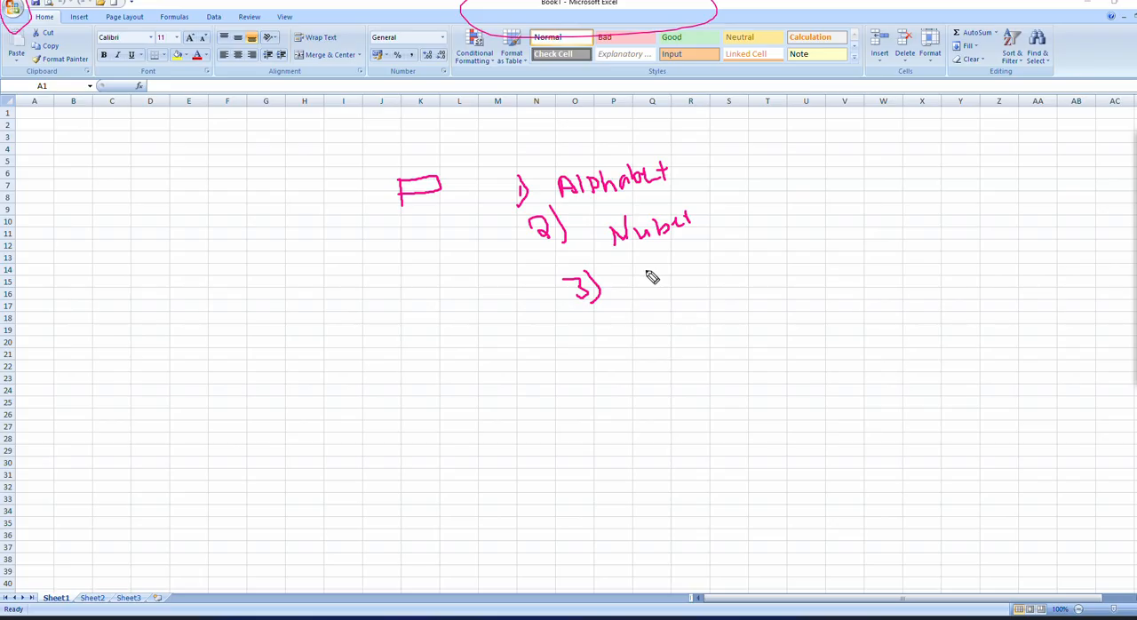
mouse_move(654, 277)
mouse_down()
mouse_move(749, 270)
mouse_move(757, 254)
mouse_move(802, 234)
mouse_move(805, 247)
mouse_move(851, 222)
mouse_up()
click(725, 248)
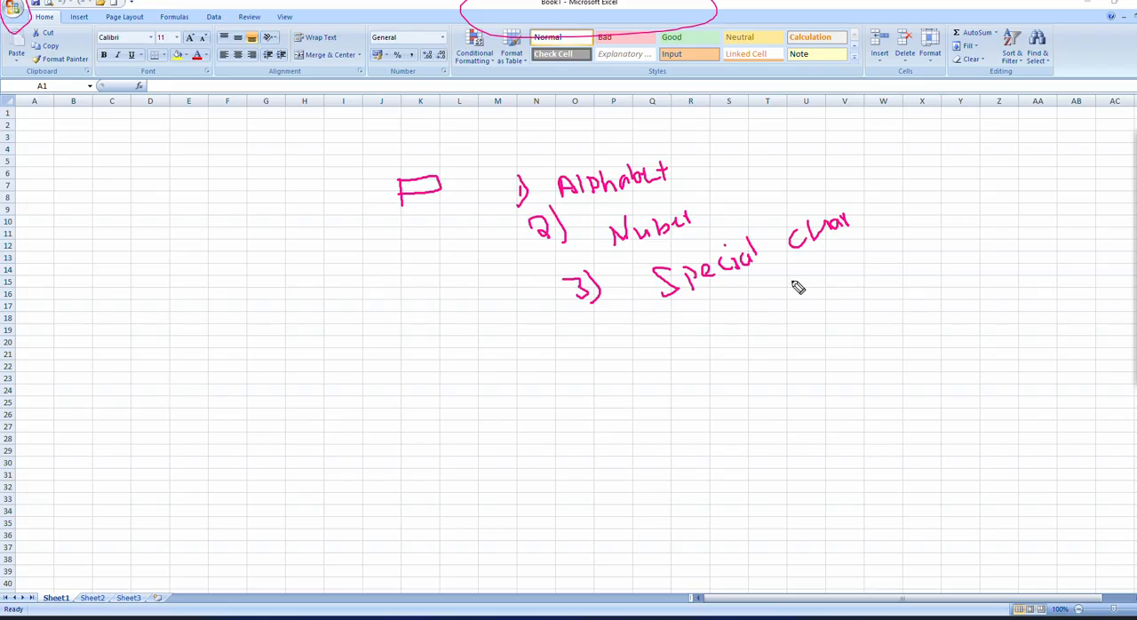
mouse_move(671, 322)
mouse_down()
mouse_move(817, 268)
mouse_move(847, 229)
mouse_move(711, 251)
mouse_move(662, 302)
mouse_move(709, 295)
mouse_up()
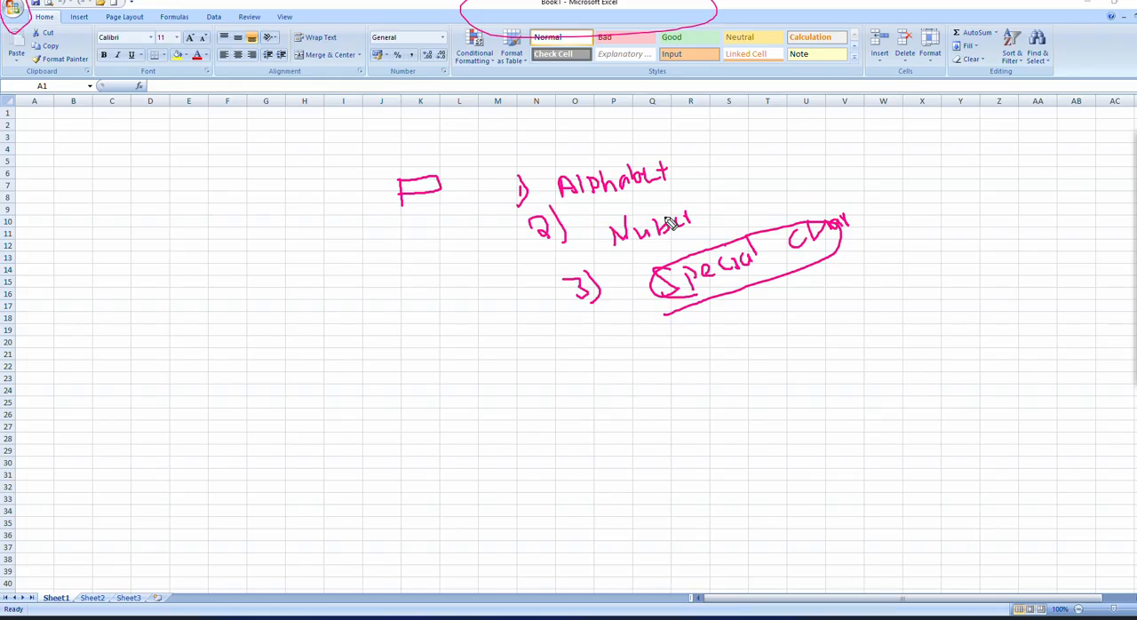
mouse_move(791, 131)
mouse_down()
mouse_move(835, 164)
mouse_move(862, 217)
mouse_move(844, 225)
mouse_up()
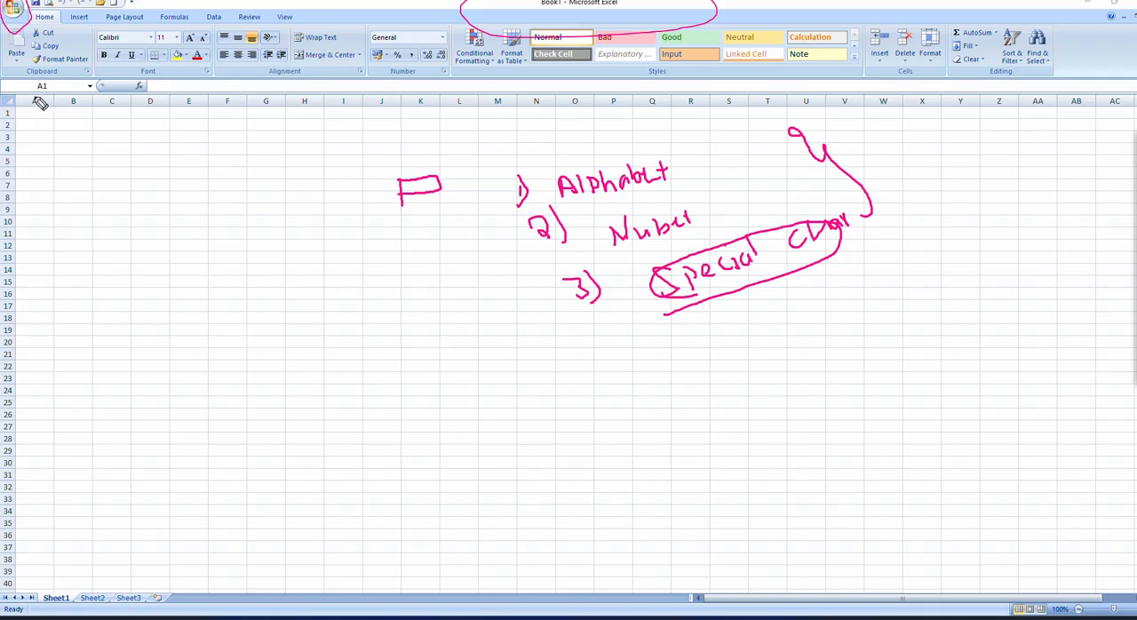
Step: Circle column headers A to D, several row numbers and the Name Box, adding a check mark at the Name Box
mouse_move(41, 95)
mouse_down()
mouse_move(29, 112)
mouse_move(147, 110)
mouse_move(168, 98)
mouse_move(34, 97)
mouse_move(9, 160)
mouse_move(11, 200)
mouse_move(12, 138)
mouse_up()
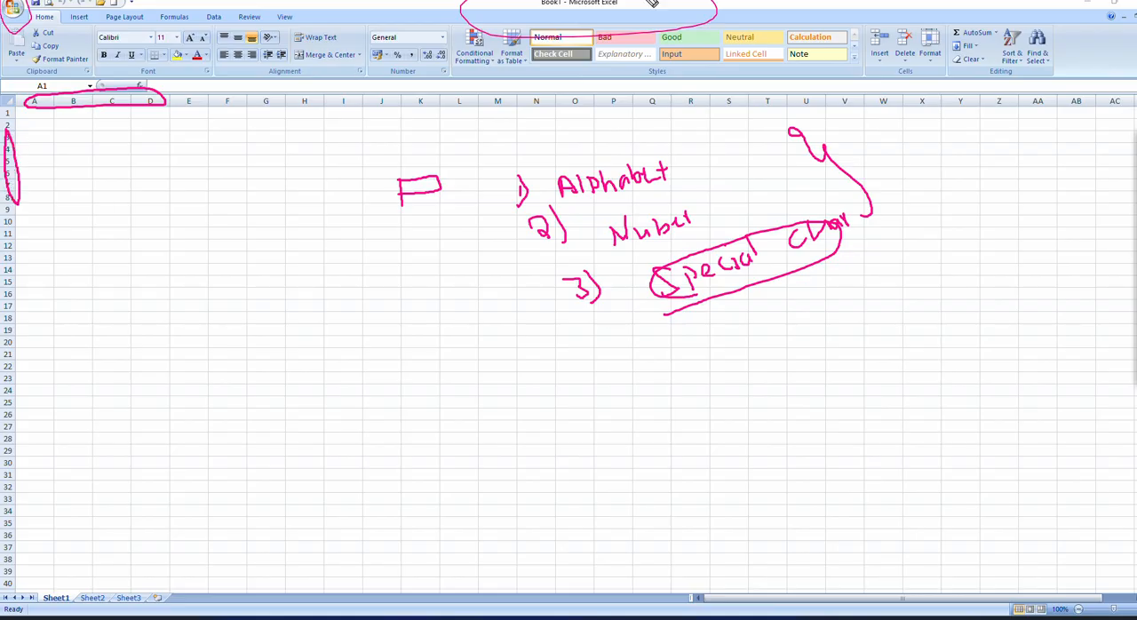
mouse_move(62, 78)
mouse_down()
mouse_move(31, 78)
mouse_move(31, 105)
mouse_move(80, 95)
mouse_move(60, 74)
mouse_up()
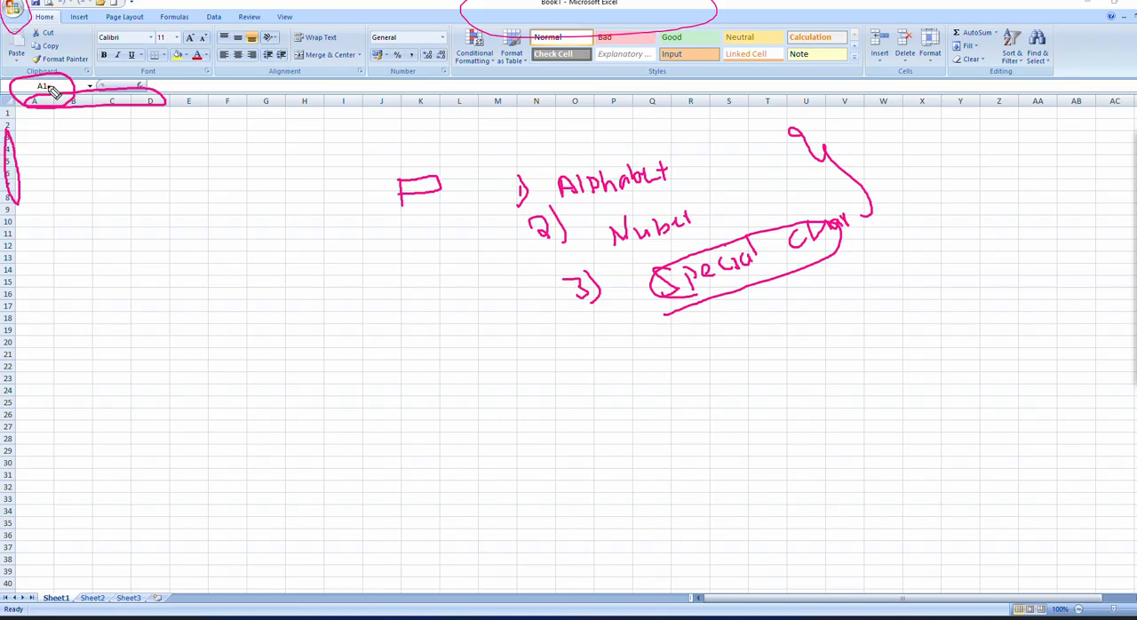
drag(61, 89, 94, 70)
Step: Return from the annotation pen to the normal pointer and select cell F4
click(1135, 159)
click(1109, 160)
click(78, 123)
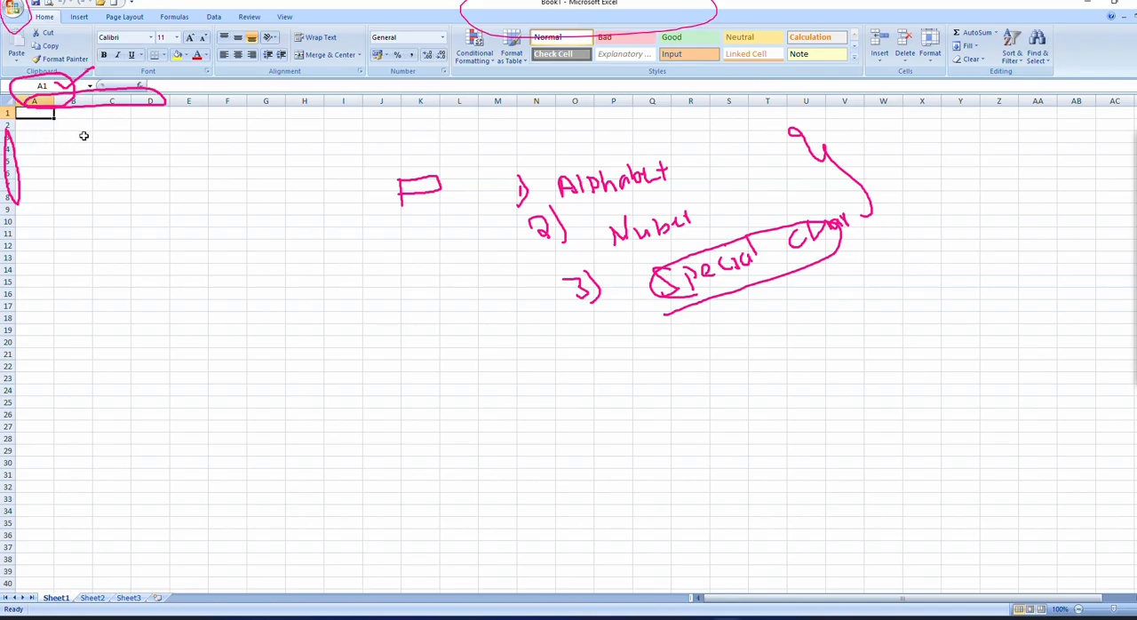
click(212, 151)
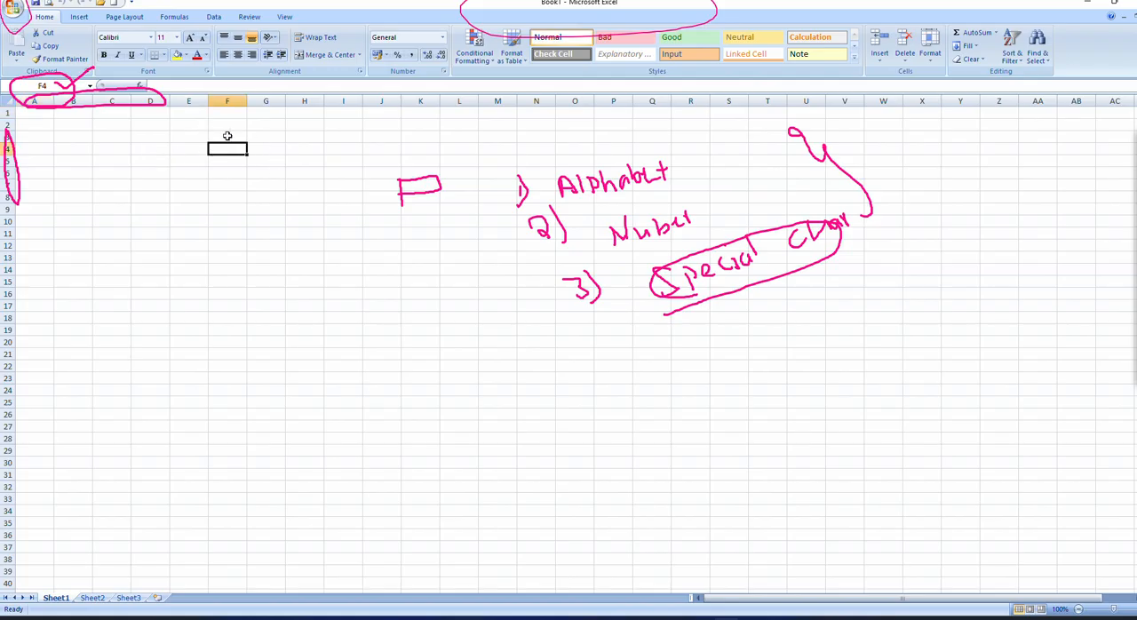
click(1091, 196)
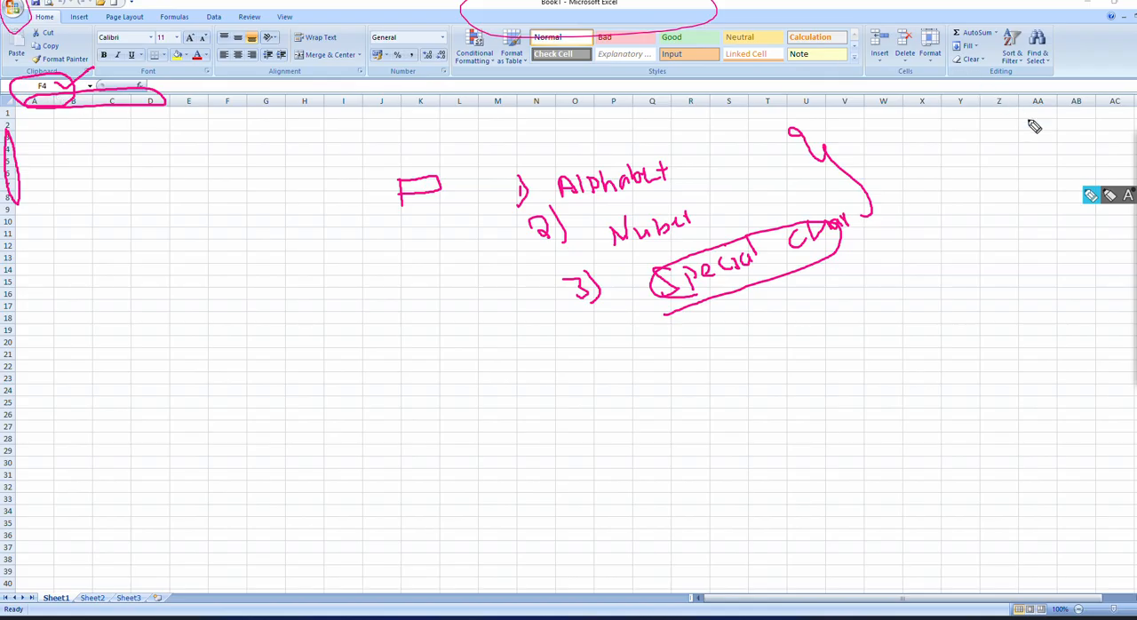
mouse_move(1136, 159)
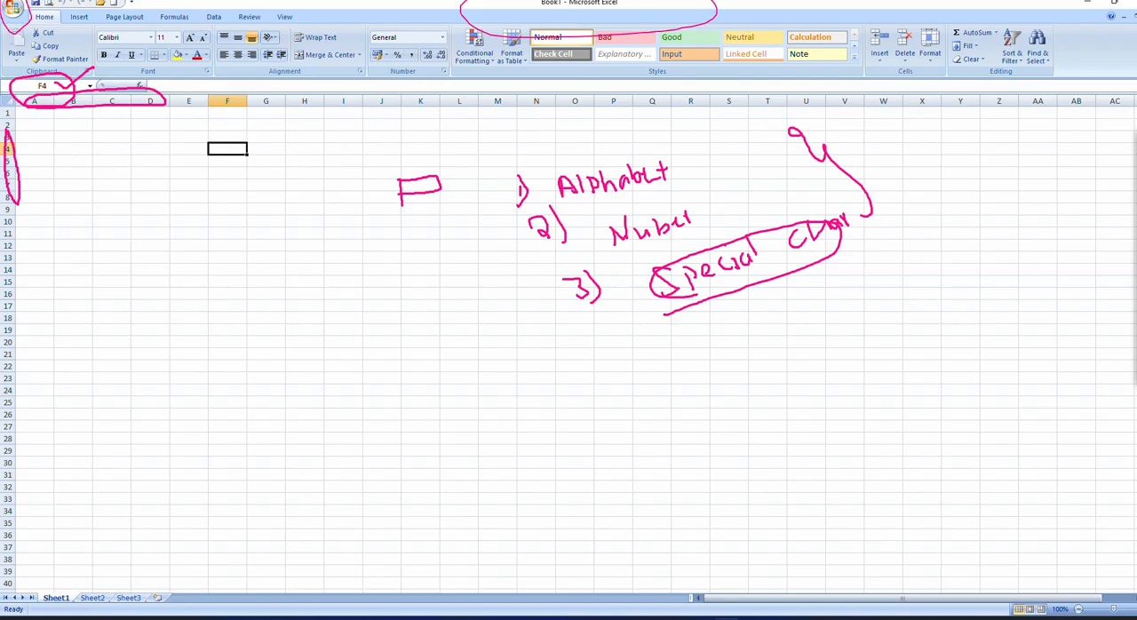
Step: Select cell S33, then erase the handwritten list and the circles around the title, headers and Name Box
click(1111, 160)
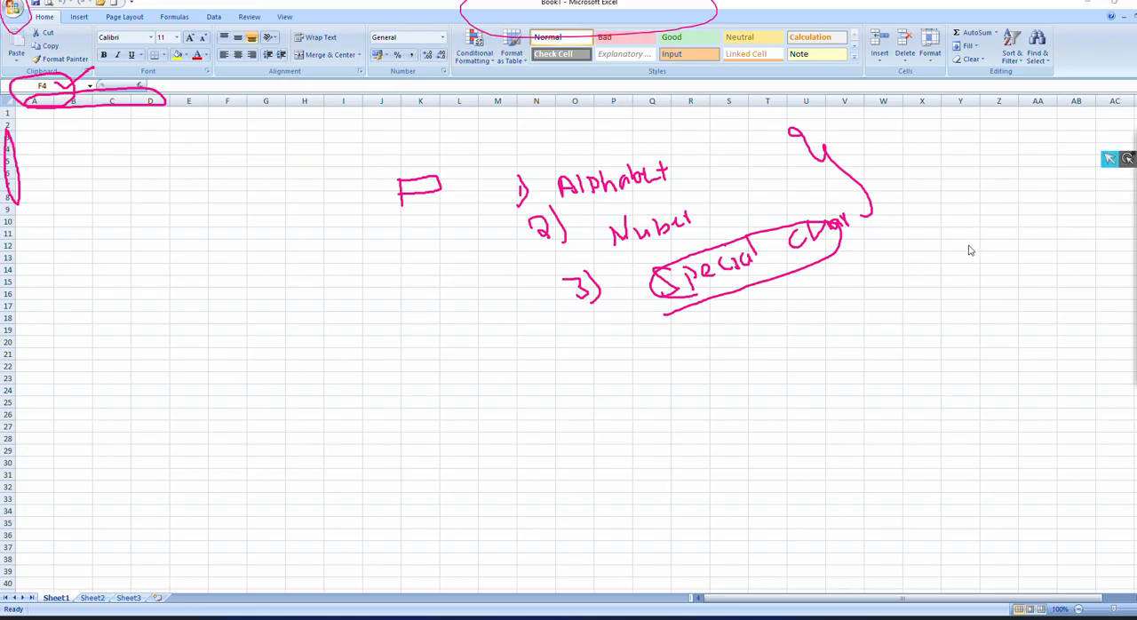
click(730, 504)
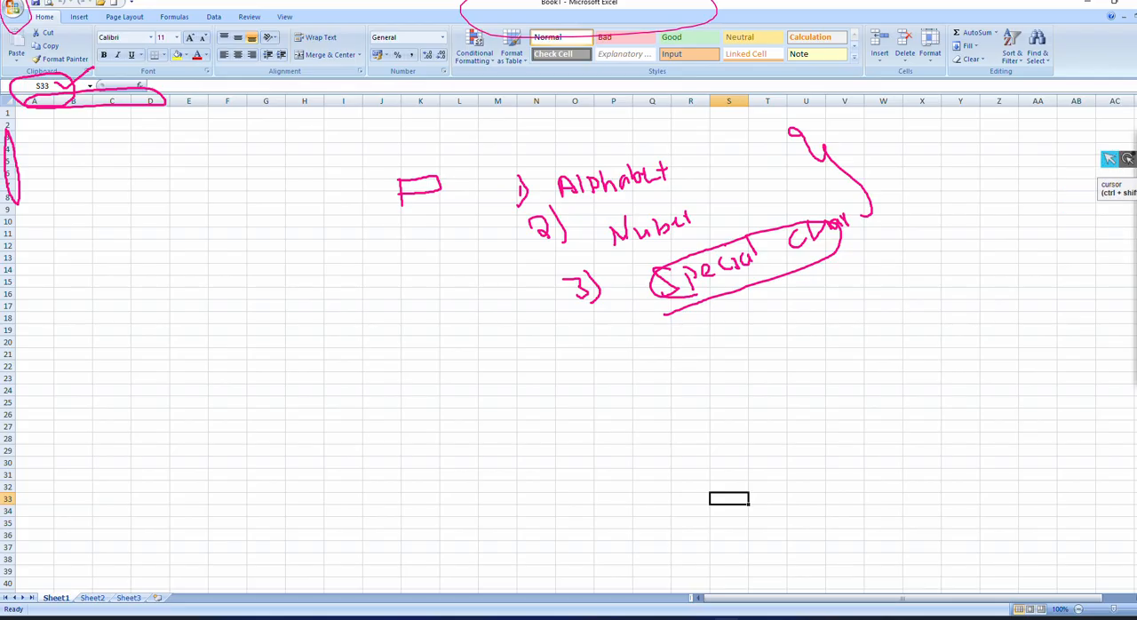
click(1135, 239)
mouse_move(842, 247)
mouse_down()
mouse_move(411, 157)
mouse_move(538, 193)
mouse_move(726, 305)
mouse_move(738, 142)
mouse_move(569, 213)
mouse_move(612, 261)
mouse_move(675, 283)
mouse_move(771, 183)
mouse_move(718, 15)
mouse_move(363, 200)
mouse_move(28, 100)
mouse_move(13, 145)
mouse_up()
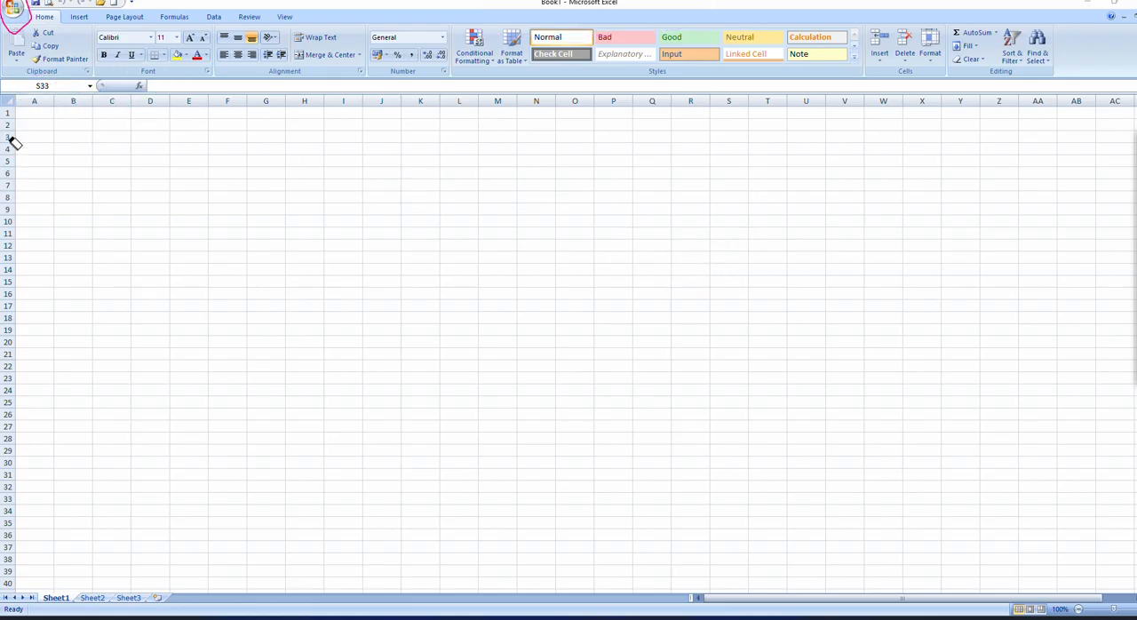
click(1135, 159)
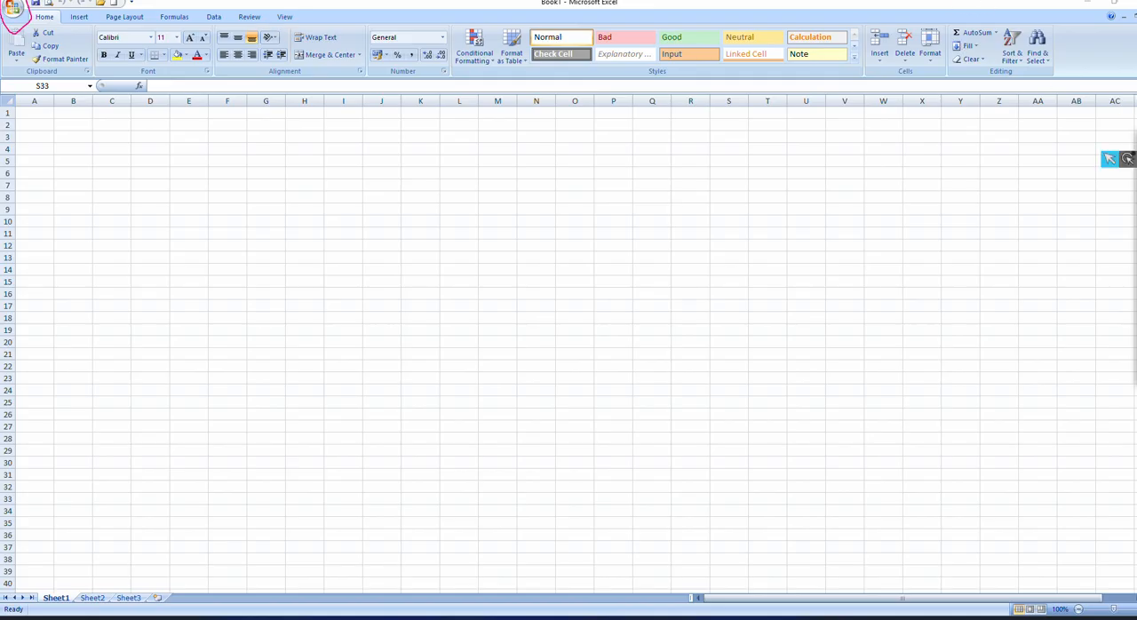
Step: Enter the column headings sl no, name, class, SEC and ADDRESS in cells A1 to E1
click(36, 119)
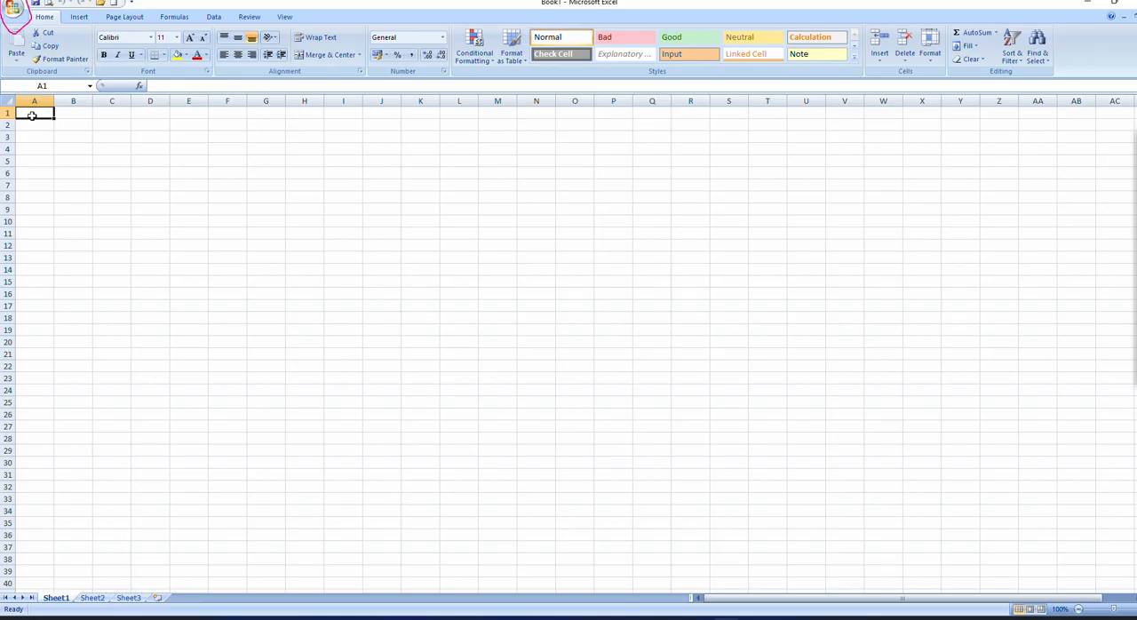
text(sl no)
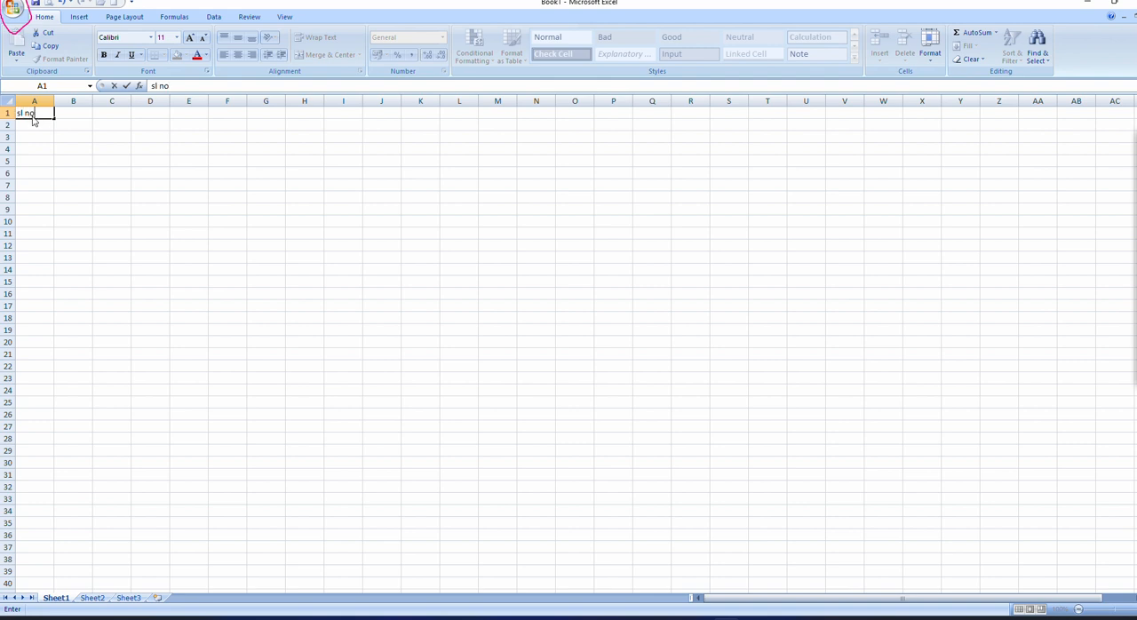
key(Tab)
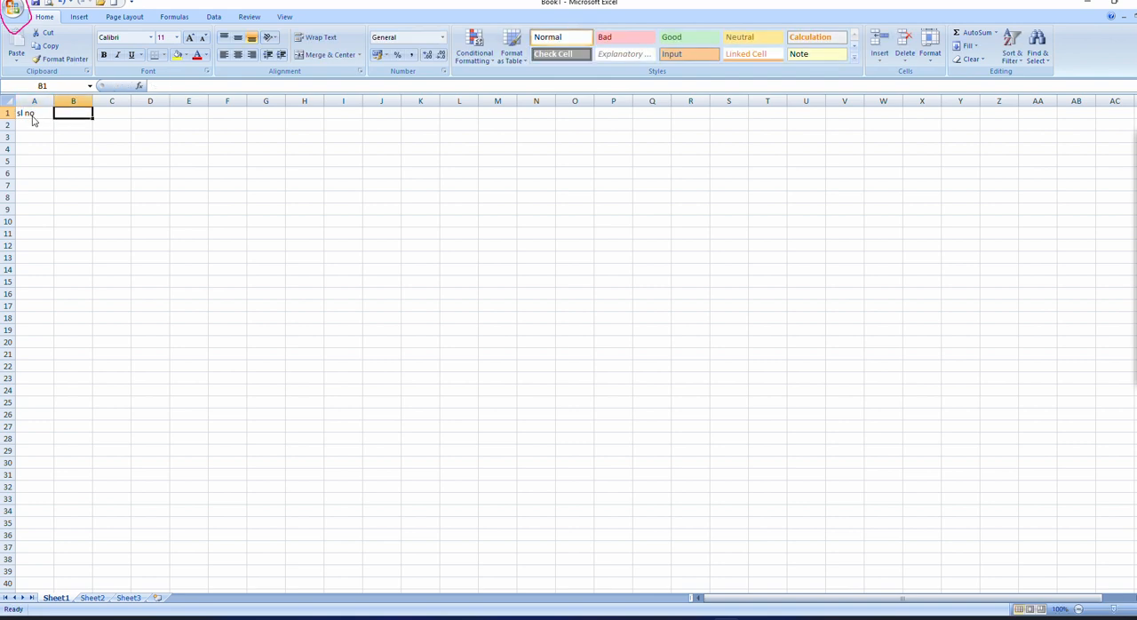
text(nam)
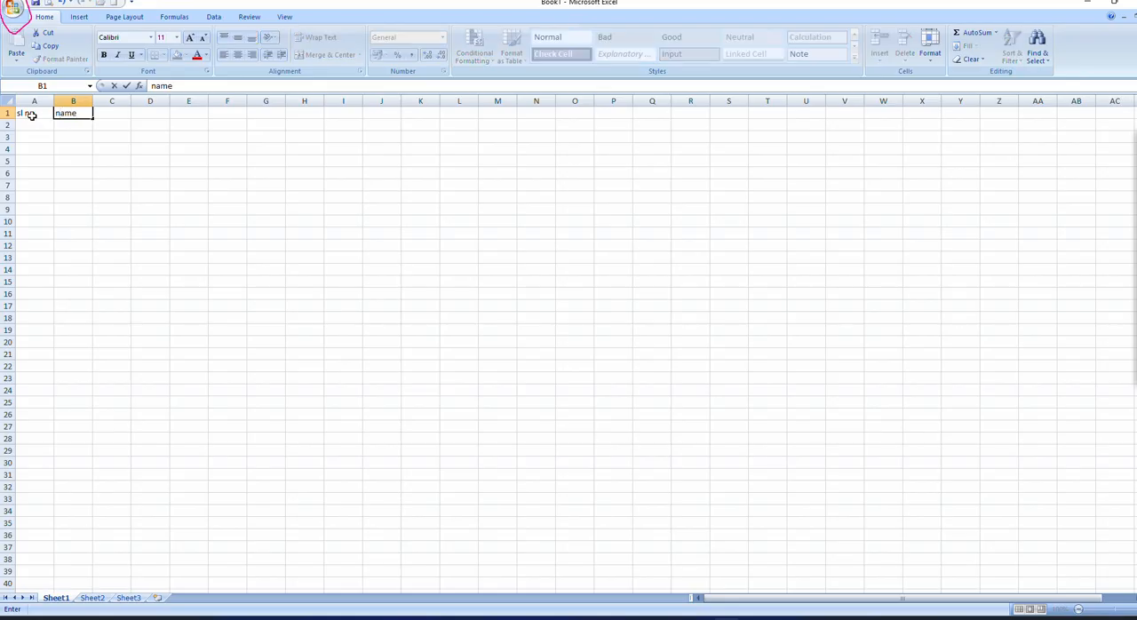
text(e)
key(Tab)
text(cla)
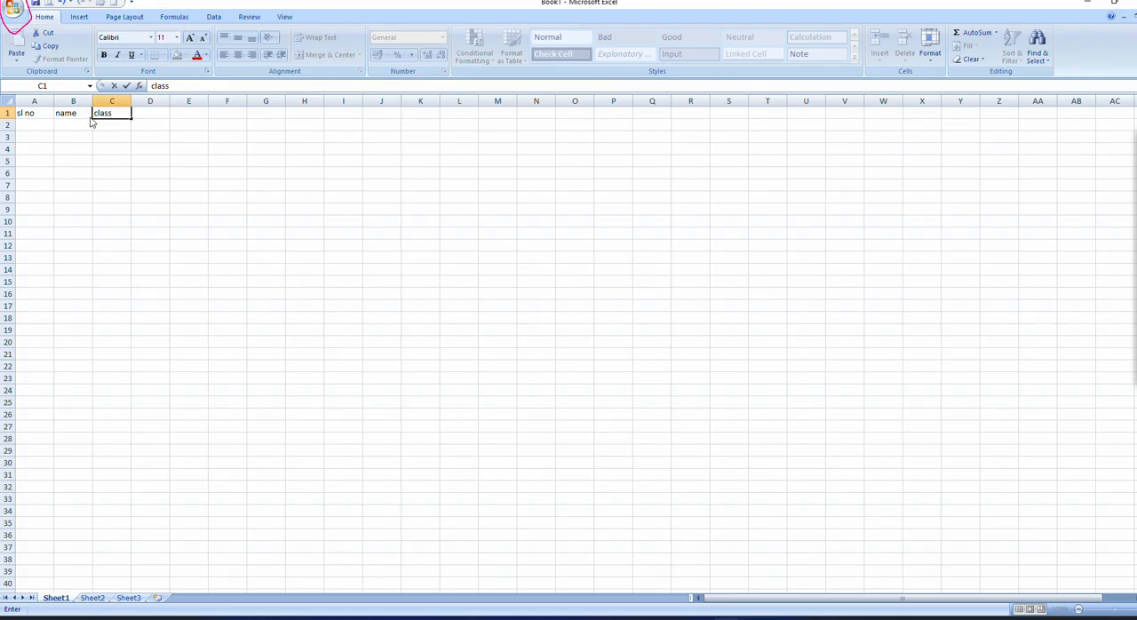
key(Tab)
text(s)
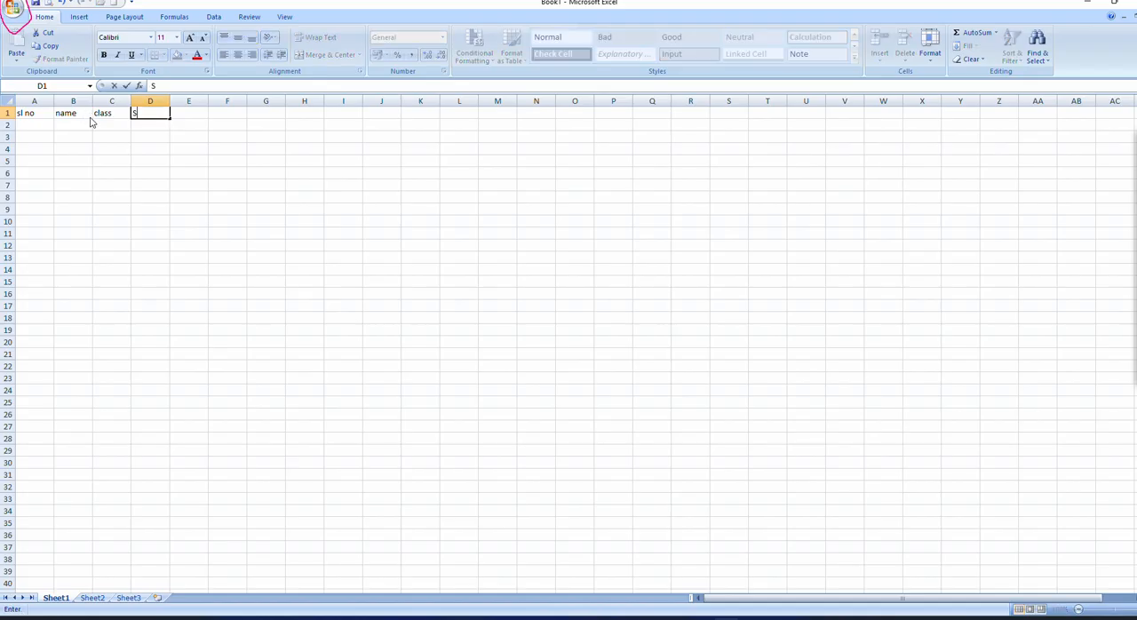
key(Tab)
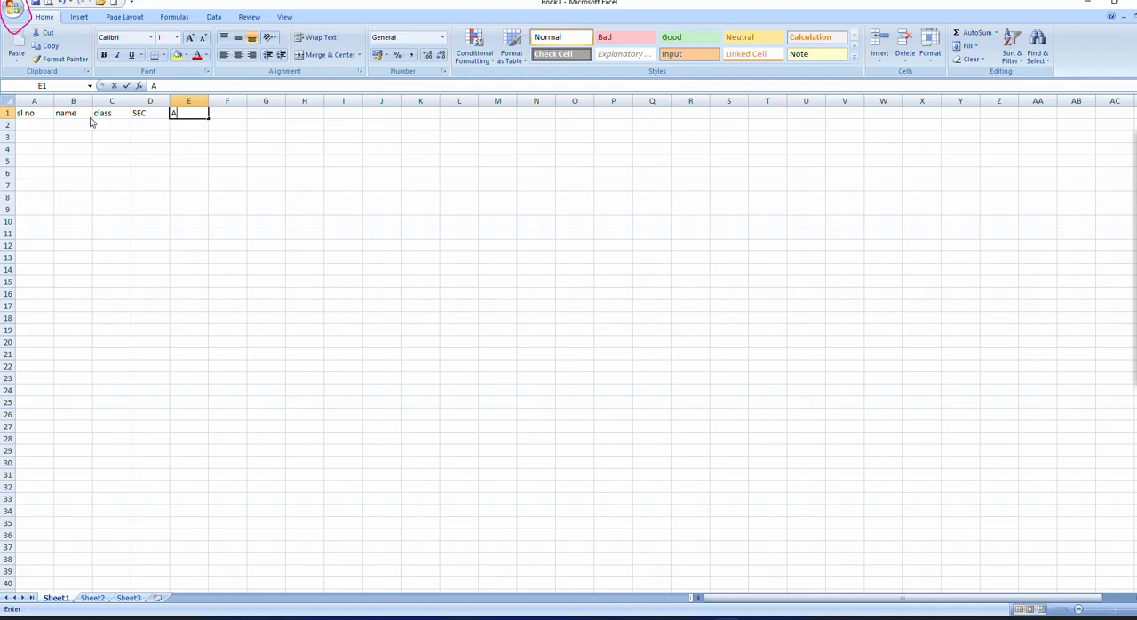
text(ADDRESS)
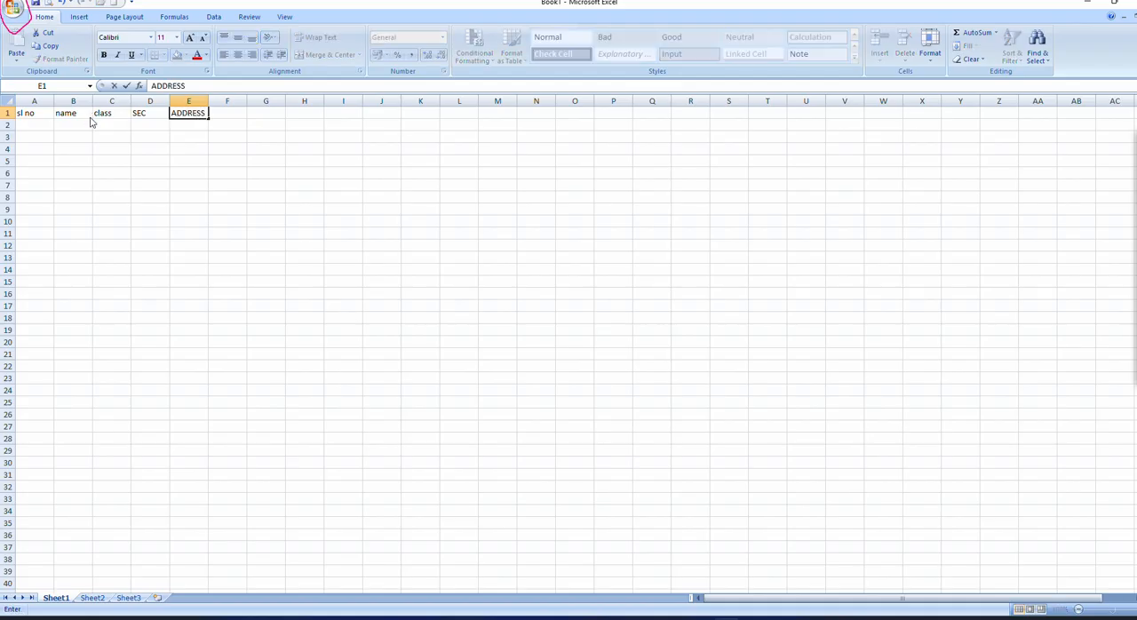
Step: Replace the lowercase headings in A1 to C1 with SL, NAME and CLASS in capitals, and select cell A3
click(22, 117)
text(SL)
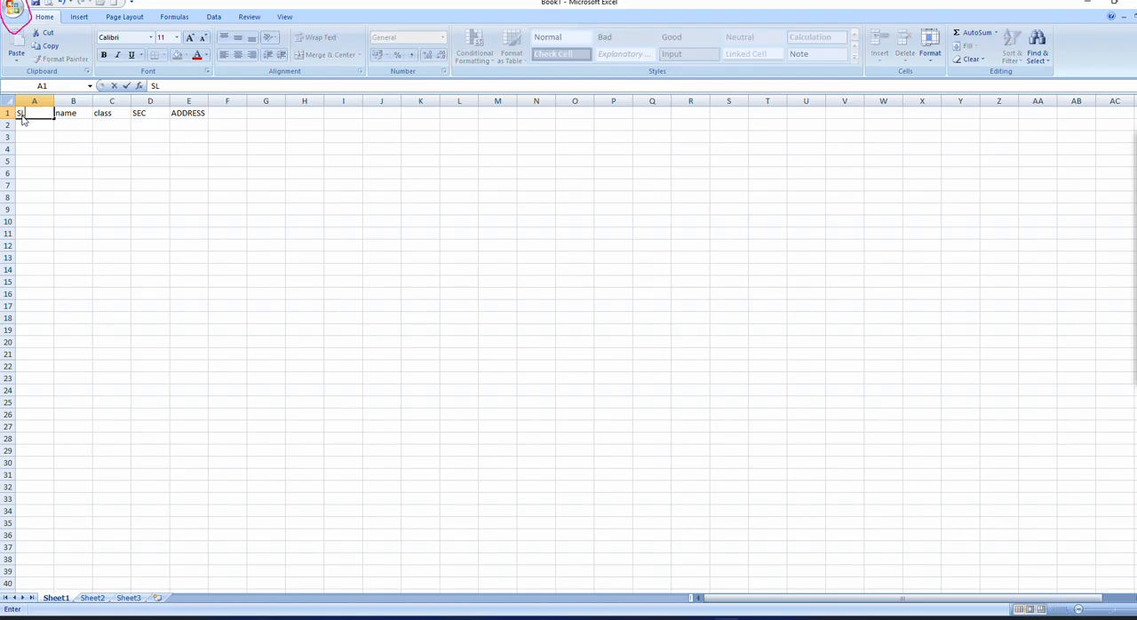
text( NOname)
key(BackSpace)
key(BackSpace)
key(BackSpace)
key(BackSpace)
key(BackSpace)
key(BackSpace)
key(BackSpace)
key(BackSpace)
text(s)
key(Tab)
text(NA)
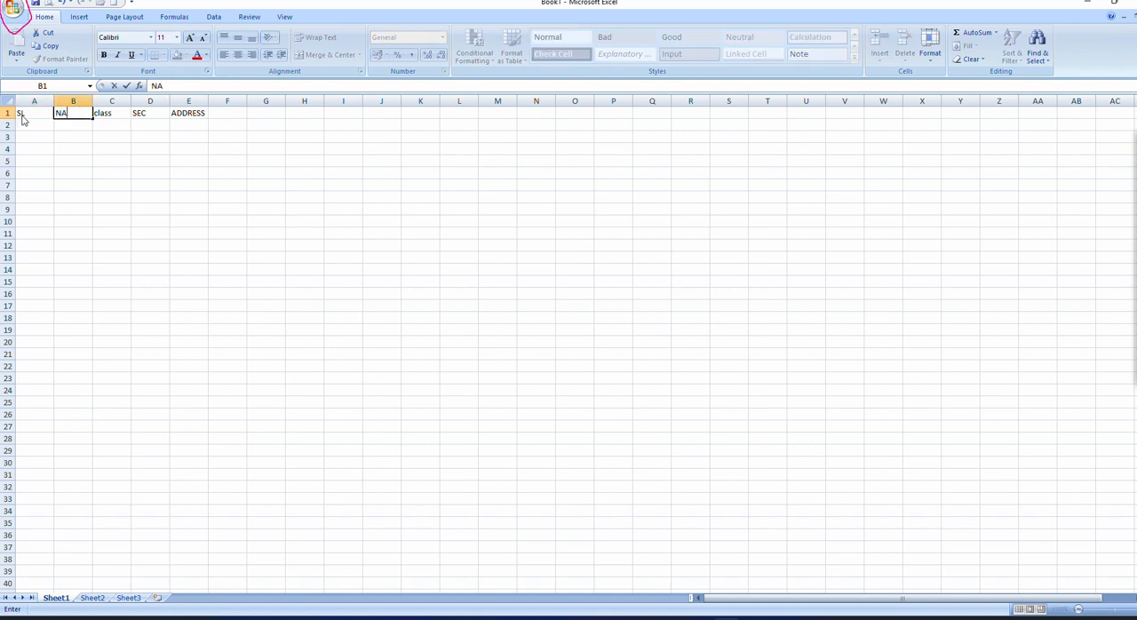
text(ME)
key(Tab)
text(C)
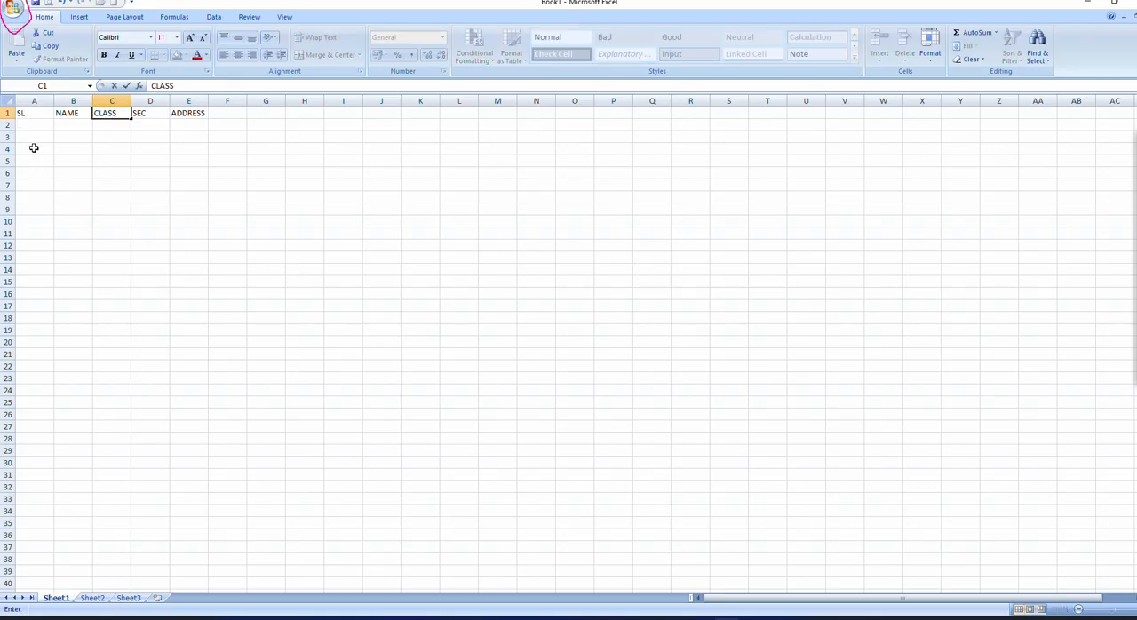
click(34, 141)
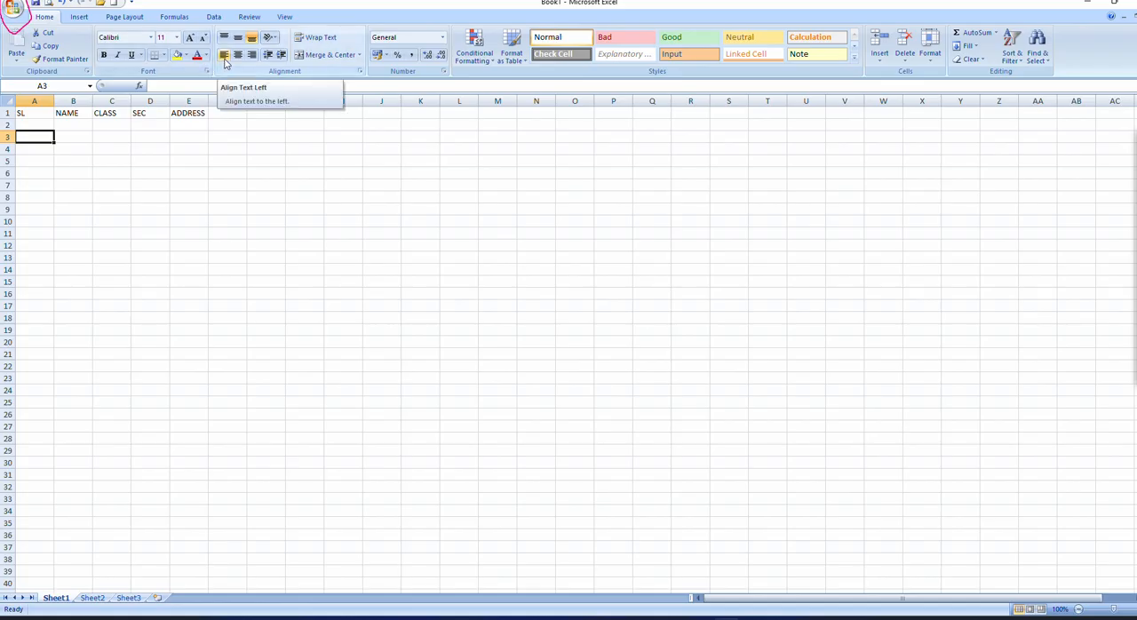
Step: With the annotation pen, ring the left and center text alignment commands and mark an arrow at the start of row 1
click(1133, 195)
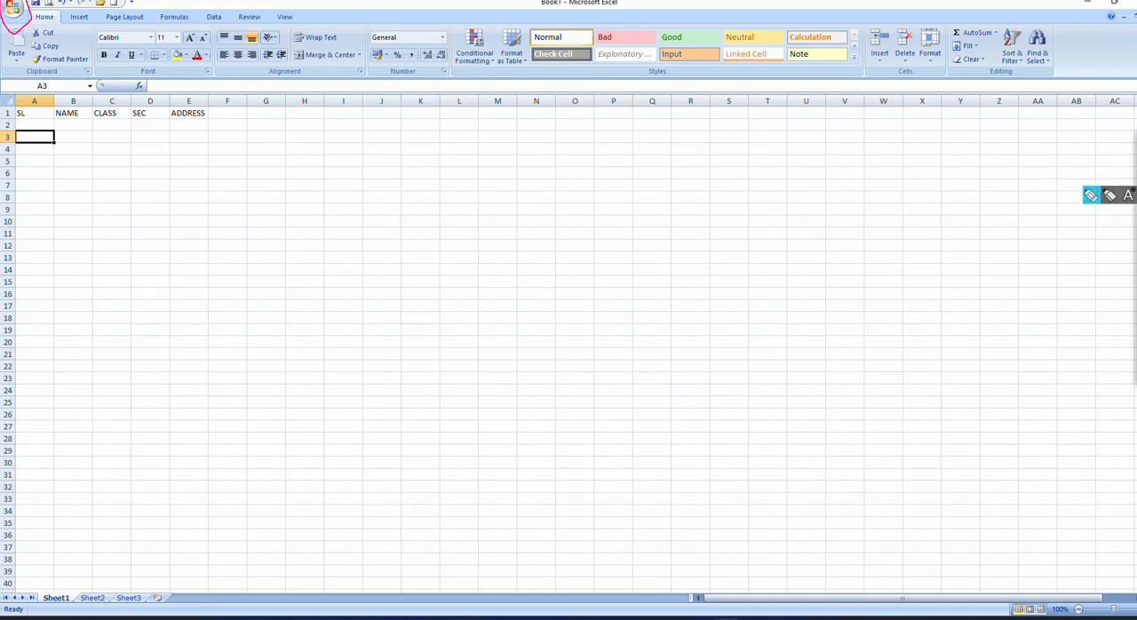
mouse_move(233, 44)
mouse_down()
mouse_move(211, 50)
mouse_move(228, 75)
mouse_move(236, 51)
mouse_up()
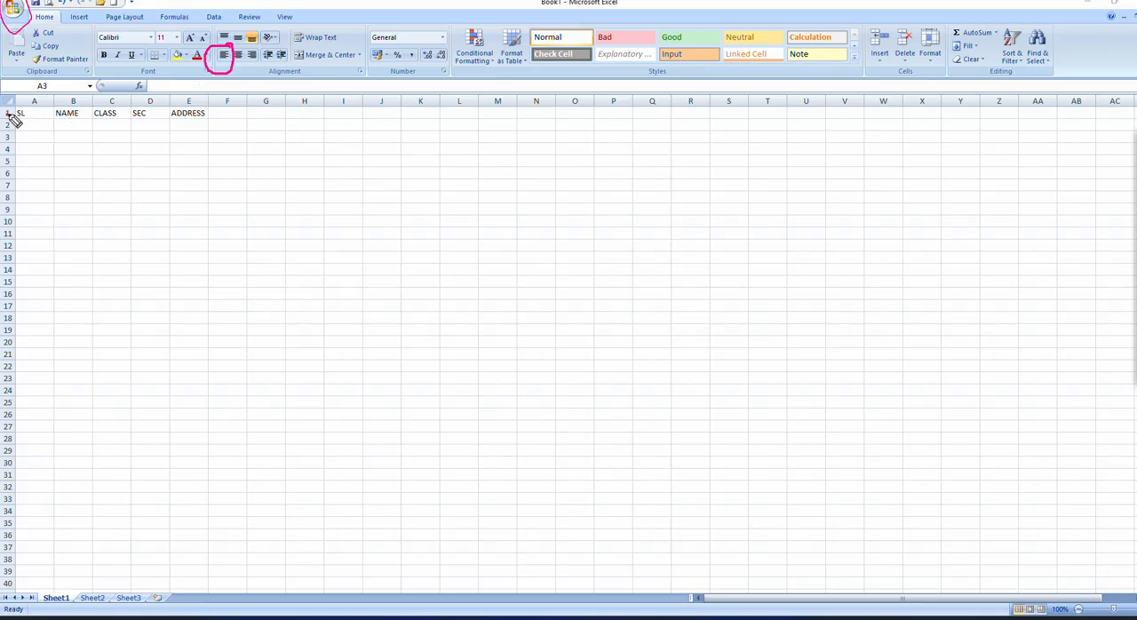
drag(8, 114, 17, 112)
drag(226, 60, 243, 39)
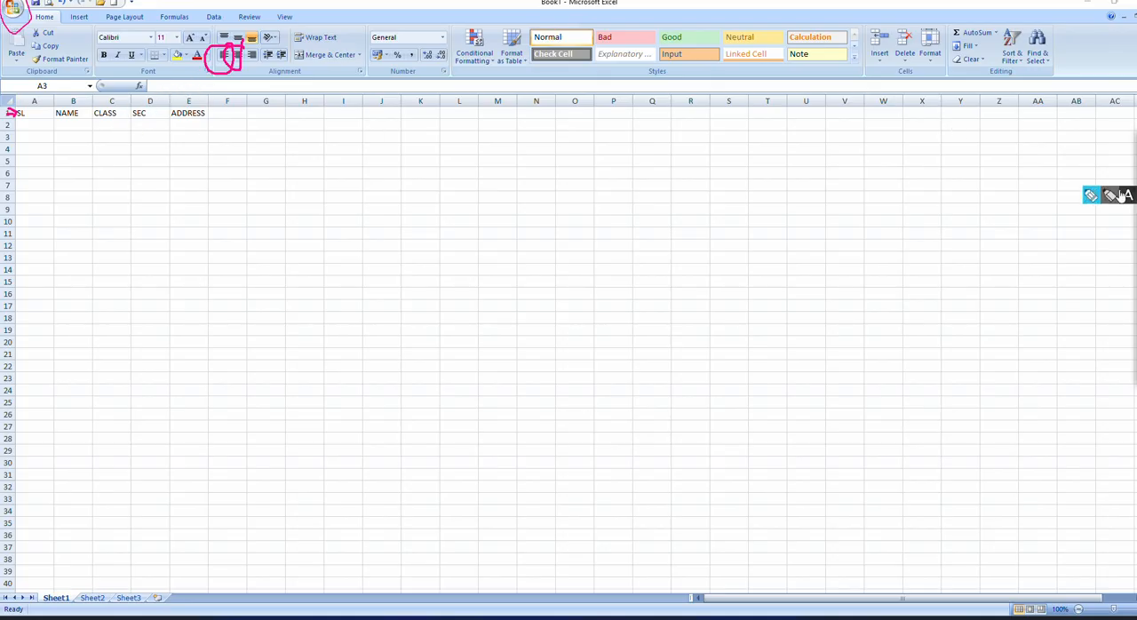
Step: Center the headings in A1 to E1 and widen columns D and E
mouse_move(1134, 156)
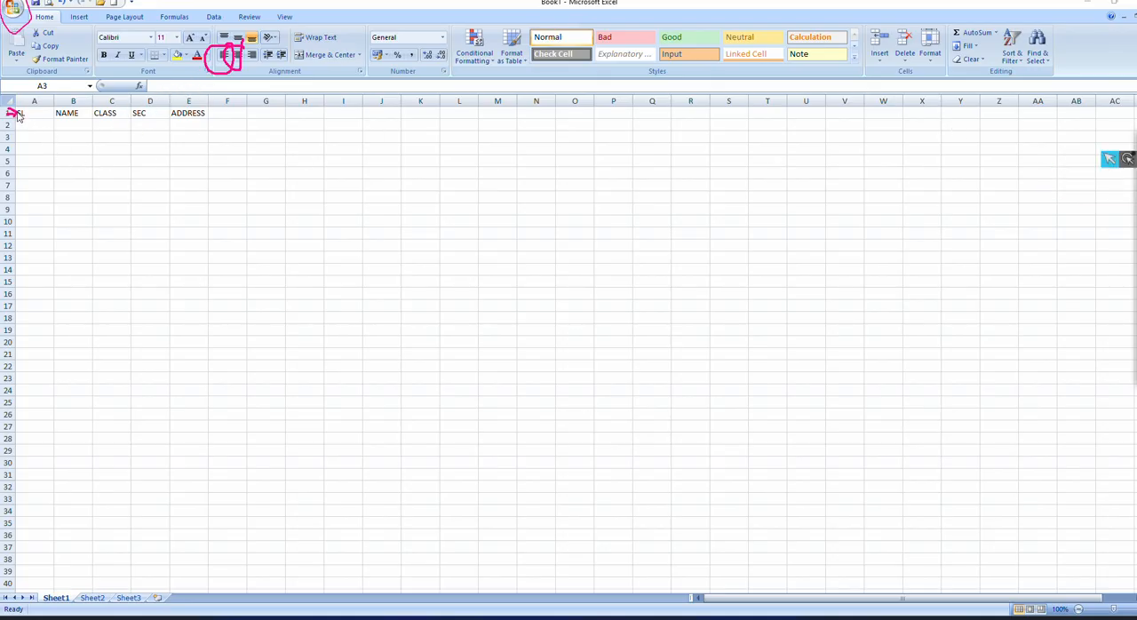
drag(20, 113, 177, 116)
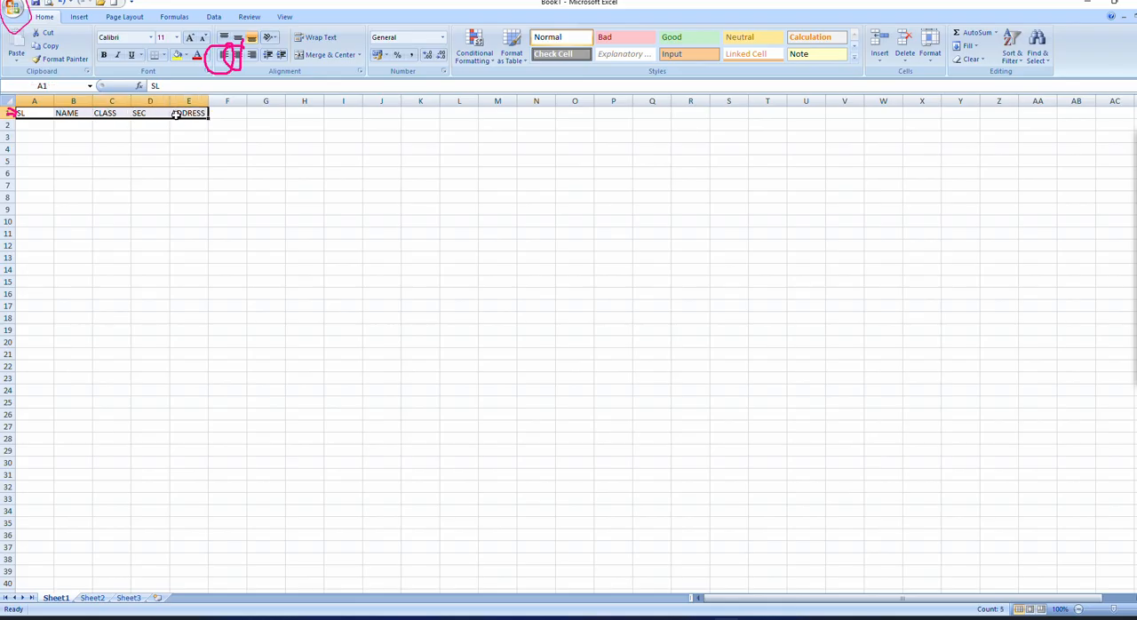
click(238, 55)
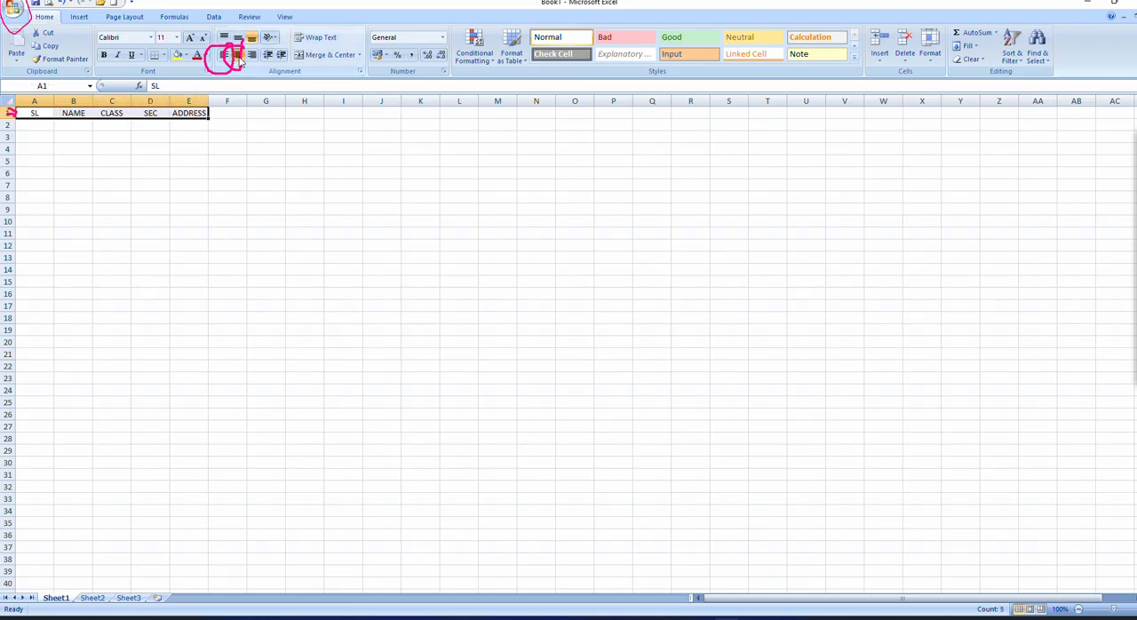
drag(208, 100, 176, 100)
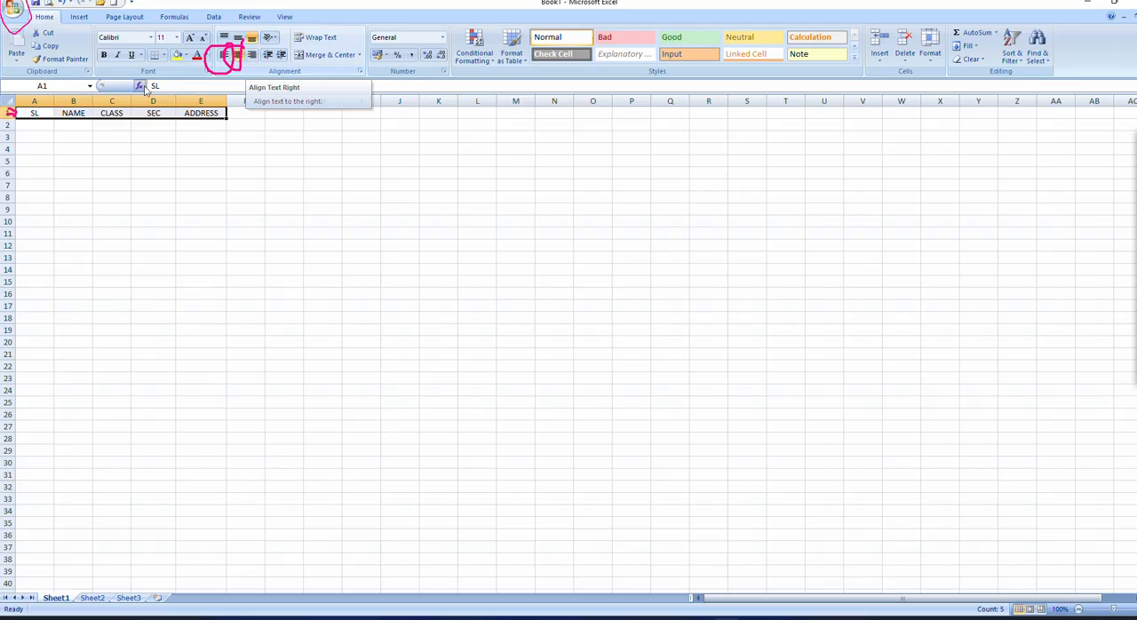
Step: Right-align the headings in cells A1 to E1
click(32, 114)
drag(33, 114, 192, 113)
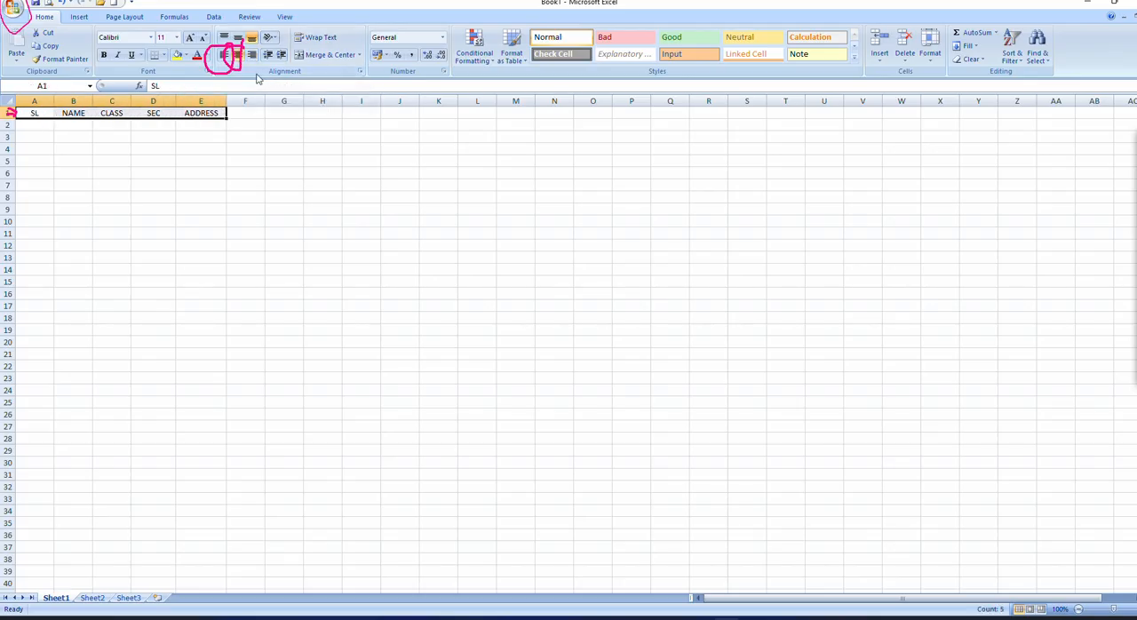
click(253, 56)
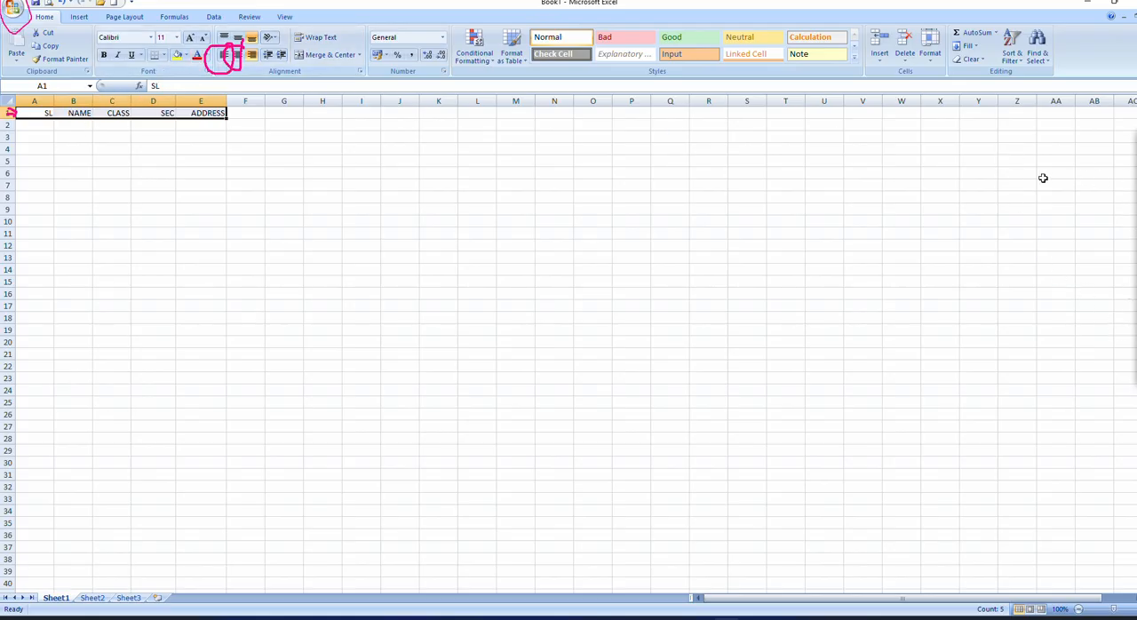
Step: Draw a freehand pen stroke above and across the ADDRESS heading
click(1136, 195)
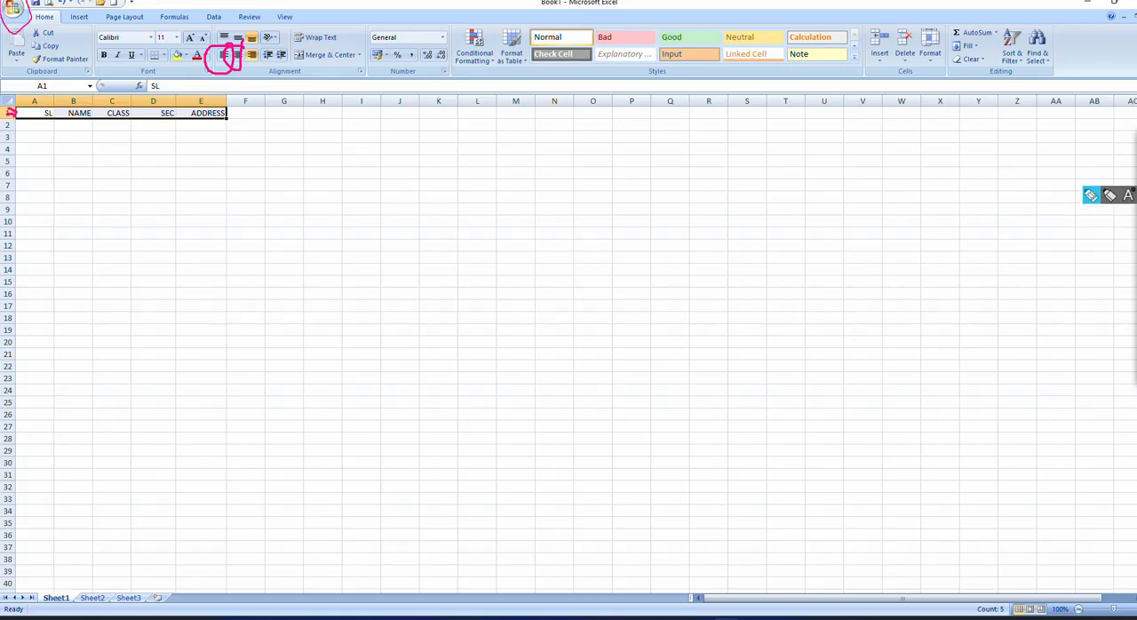
click(1091, 195)
mouse_move(343, 134)
mouse_down()
mouse_move(122, 95)
mouse_move(248, 92)
mouse_up()
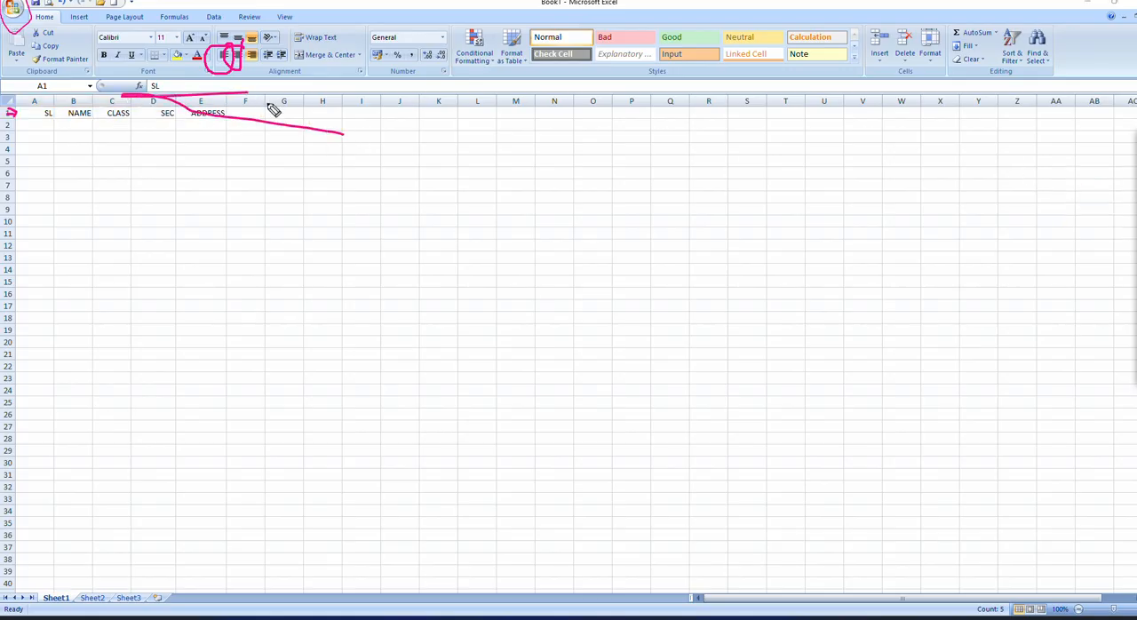
Step: Erase all pen marks from the headings, row 1, the alignment commands and the Office button
click(1135, 212)
click(1107, 213)
drag(296, 131, 183, 115)
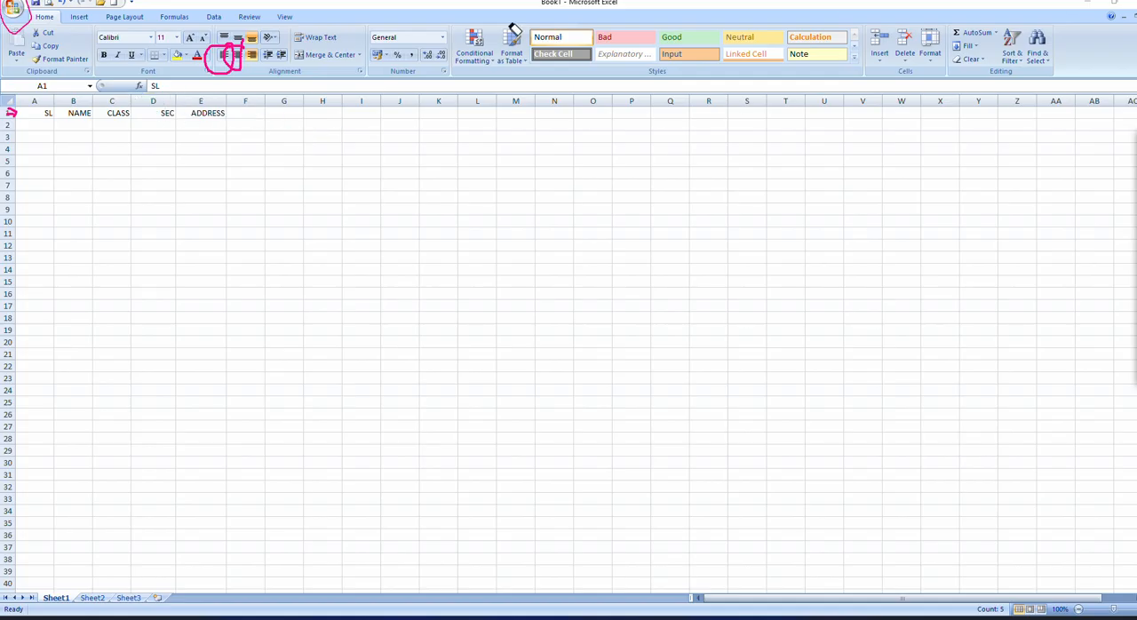
mouse_move(515, 29)
mouse_down()
mouse_move(213, 89)
mouse_move(234, 54)
mouse_move(12, 10)
mouse_move(15, 113)
mouse_up()
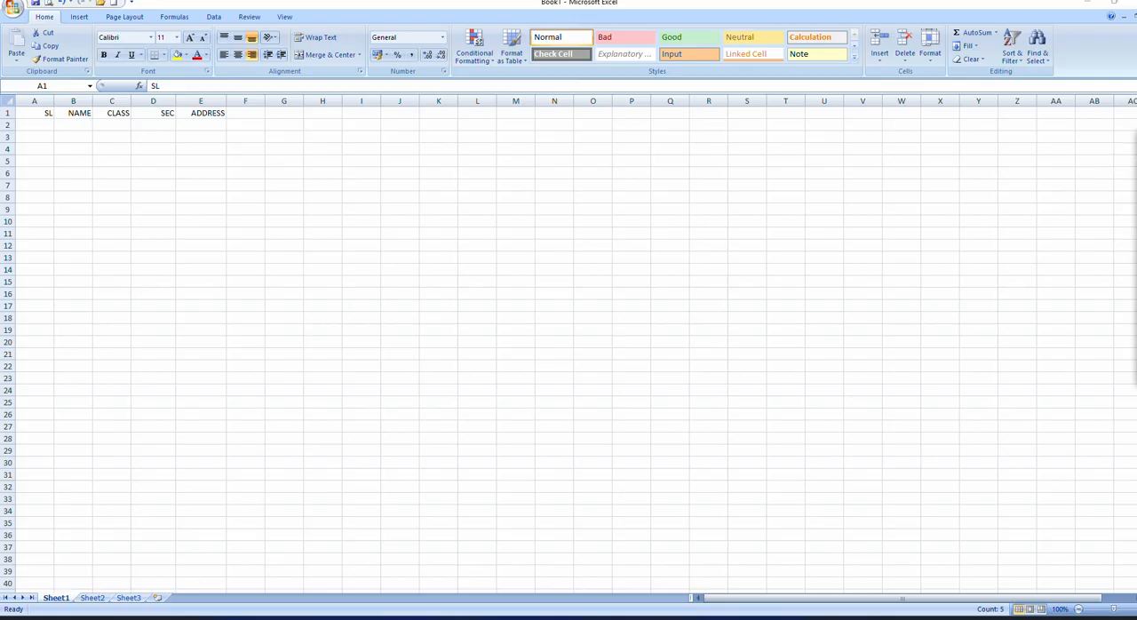
Step: Fill A2 to D2 with serial number 1, the student's first name, class 9 and section A
mouse_move(1127, 159)
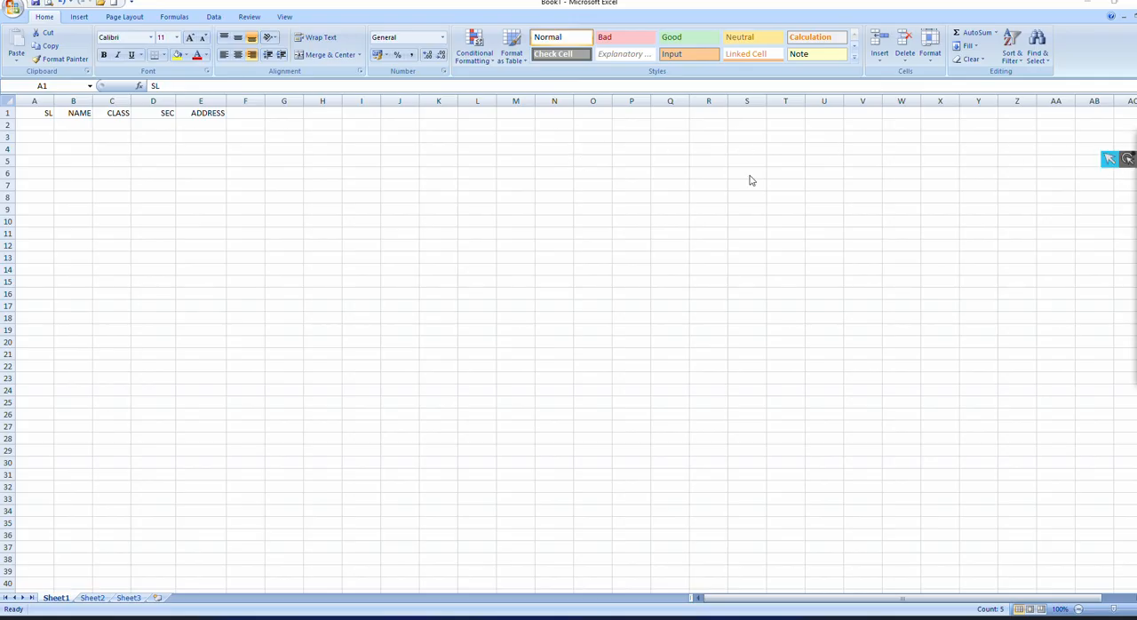
click(39, 128)
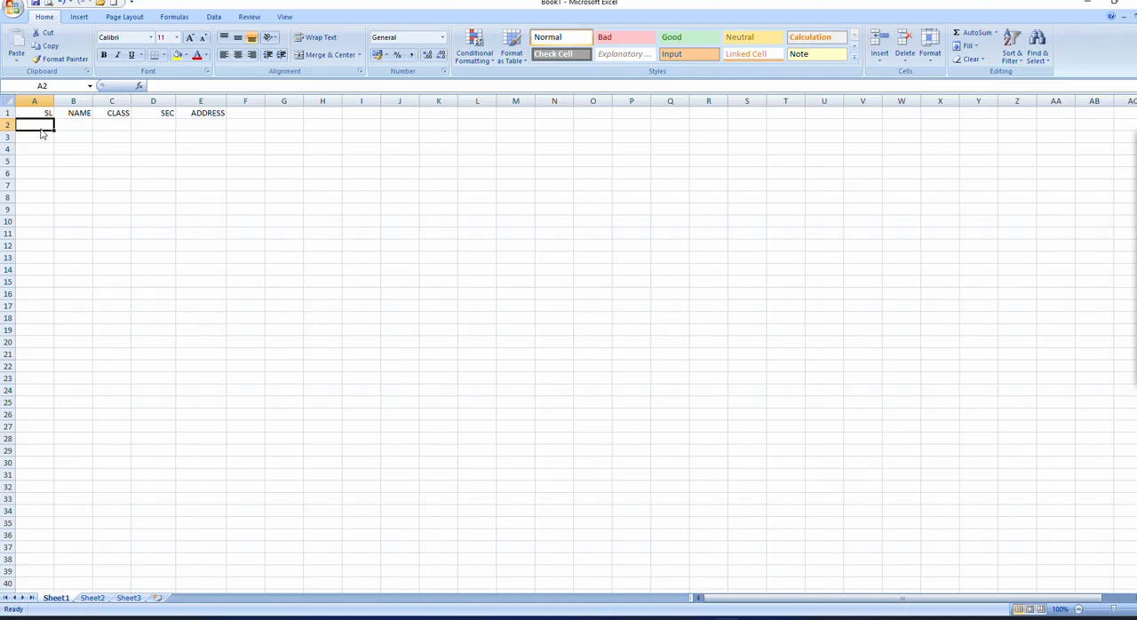
text(1)
click(57, 125)
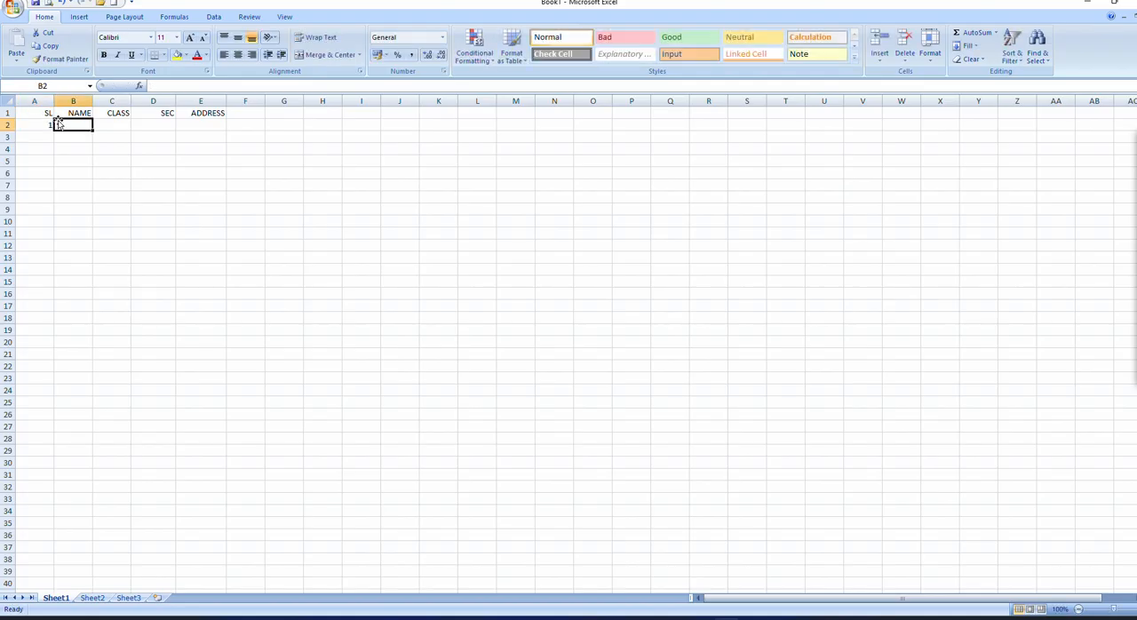
text(MANOJ)
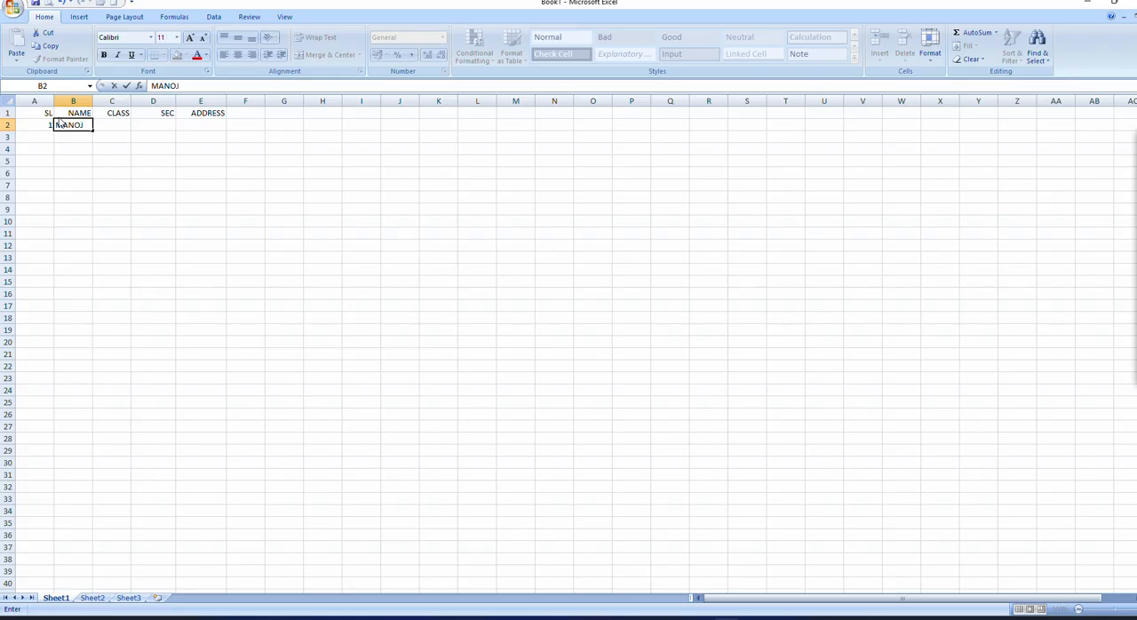
key(Tab)
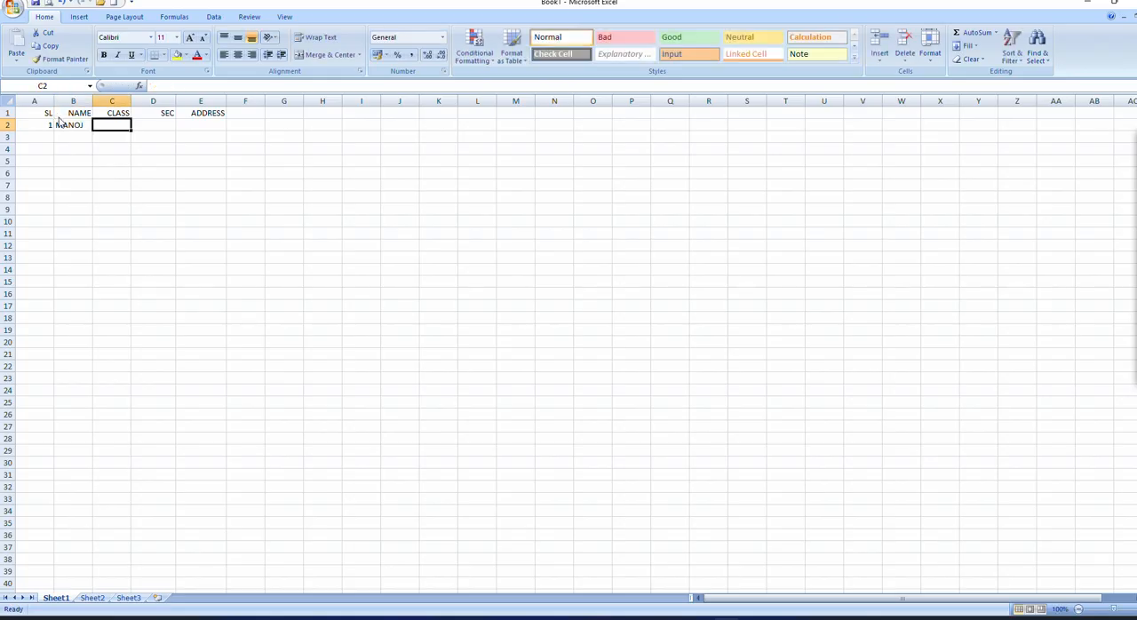
text(9)
key(Tab)
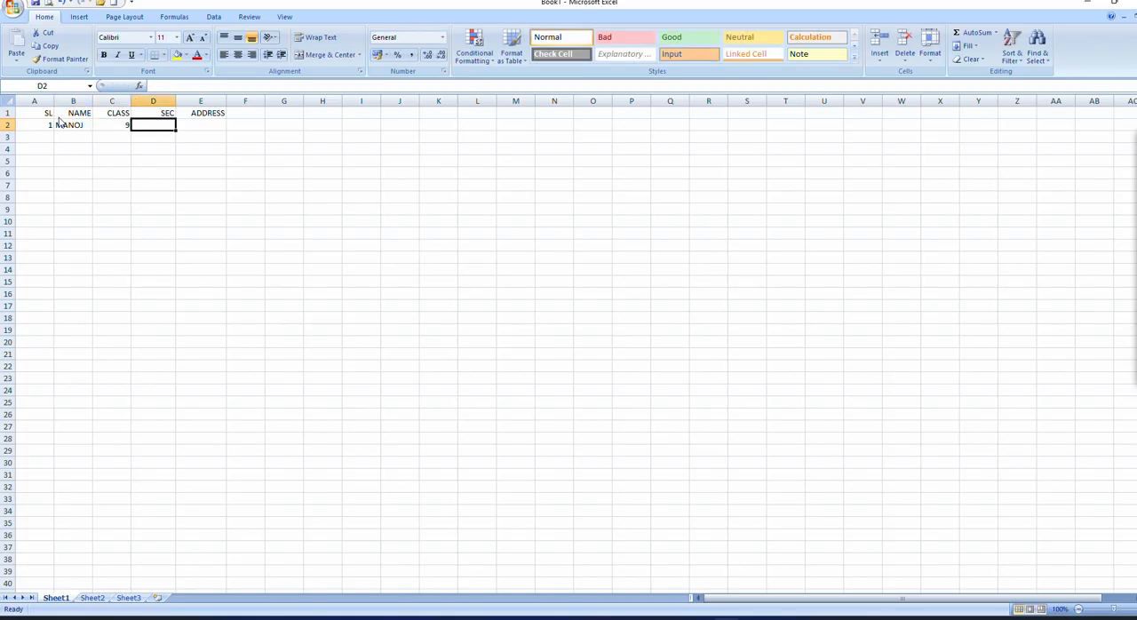
text(A)
key(Tab)
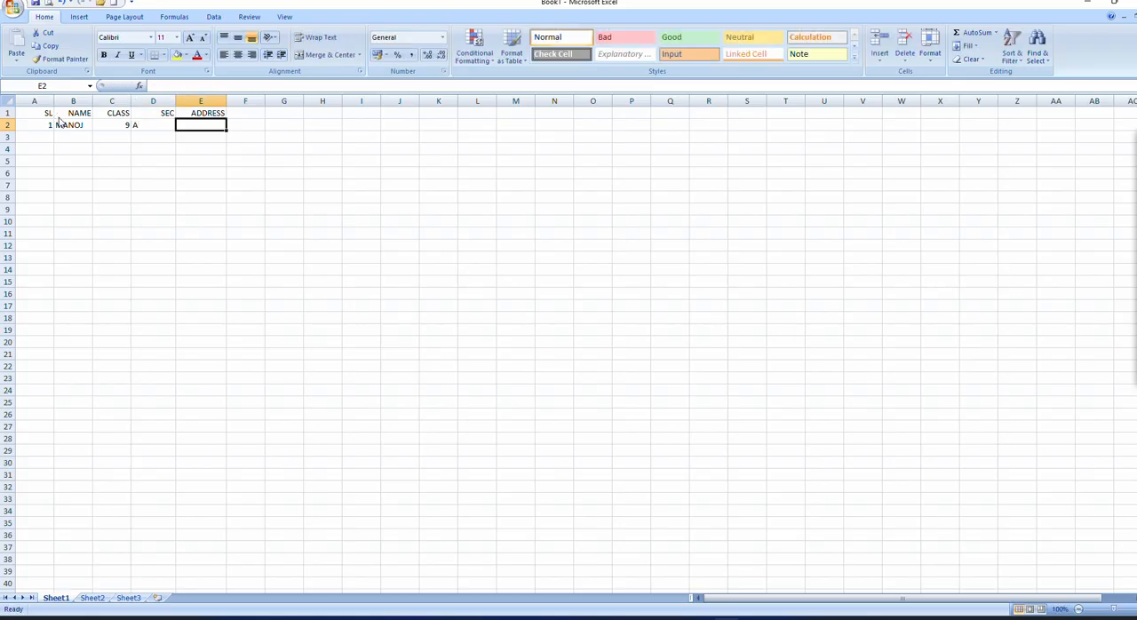
Step: Enter XYZ as the first student's address in cell E2
text(XY)
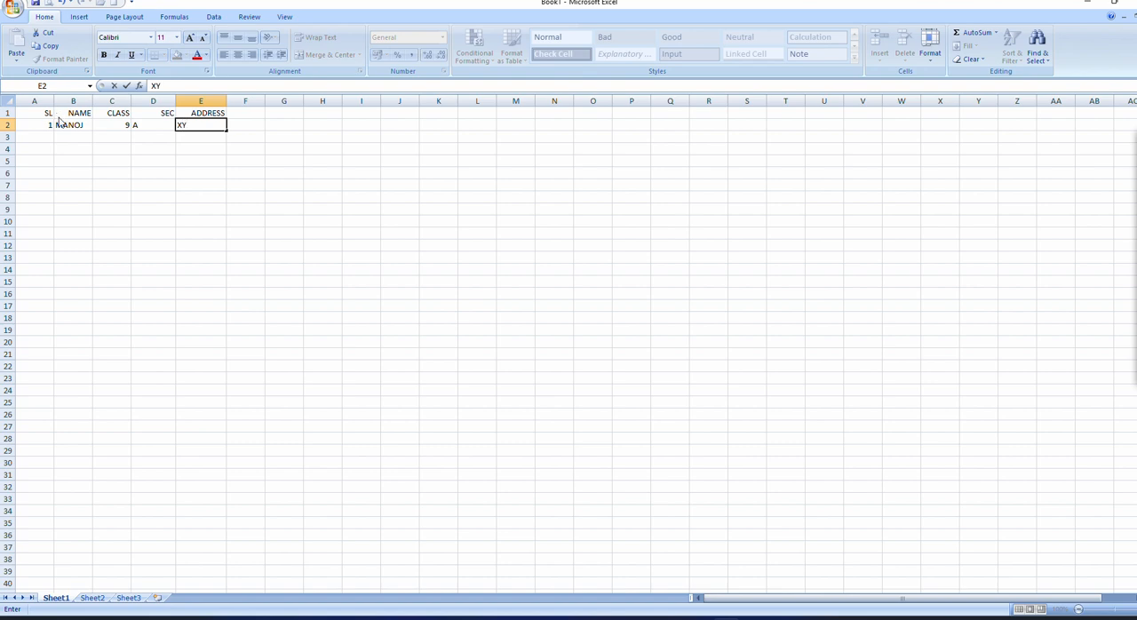
text(Z)
click(44, 136)
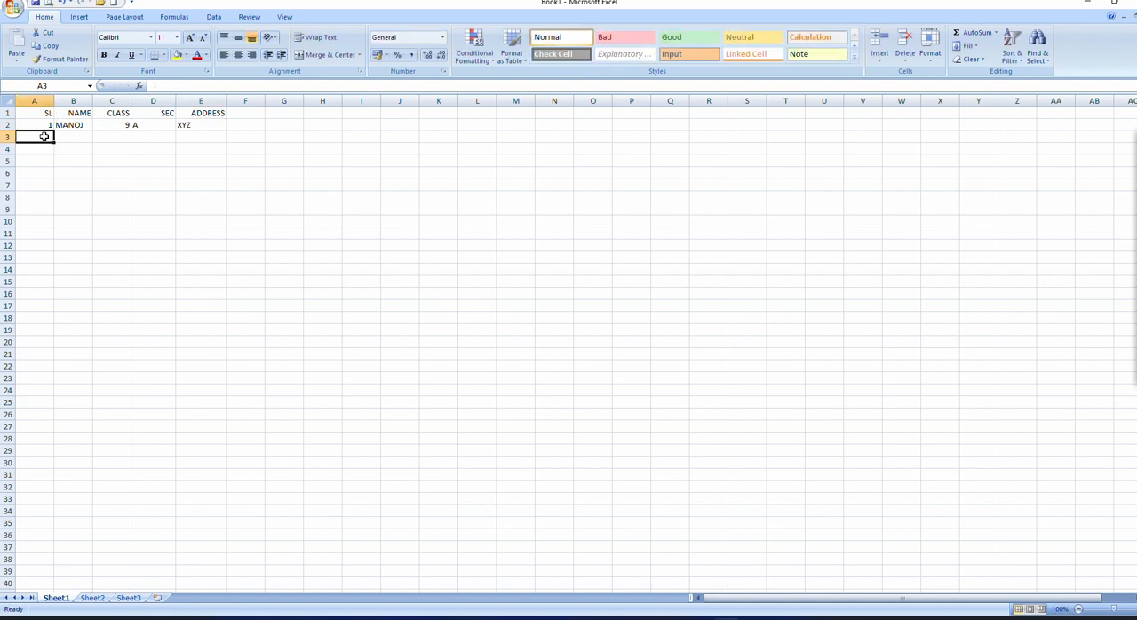
Step: Fill A3 to E3 with serial number 2, the second student's first name, class 10, section B and address XYZ
text(2)
key(Tab)
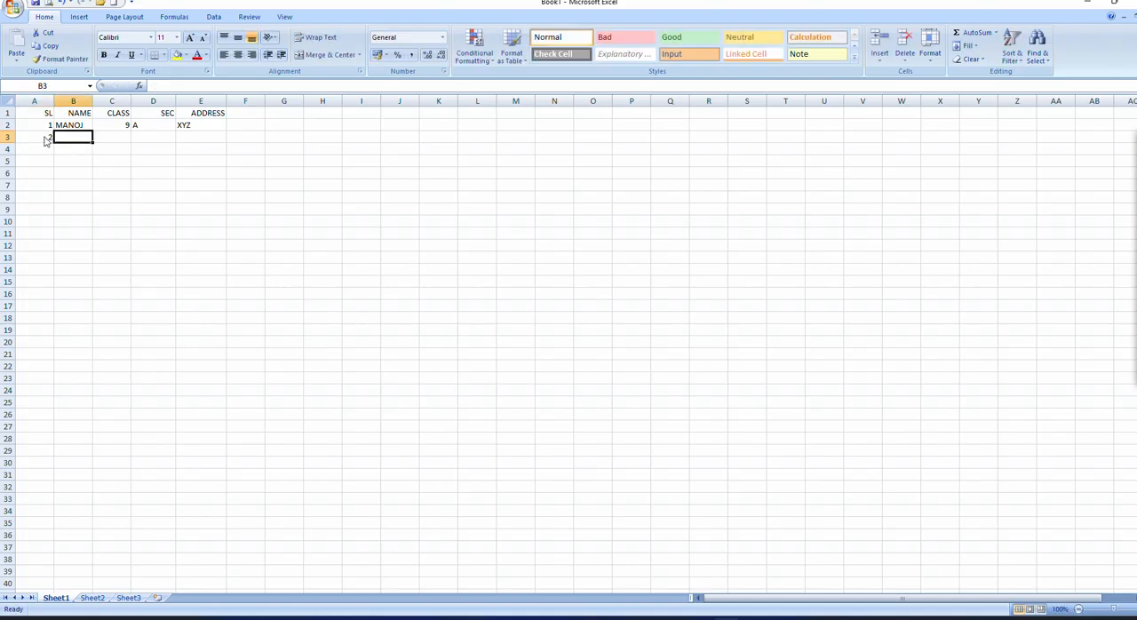
text(MAH)
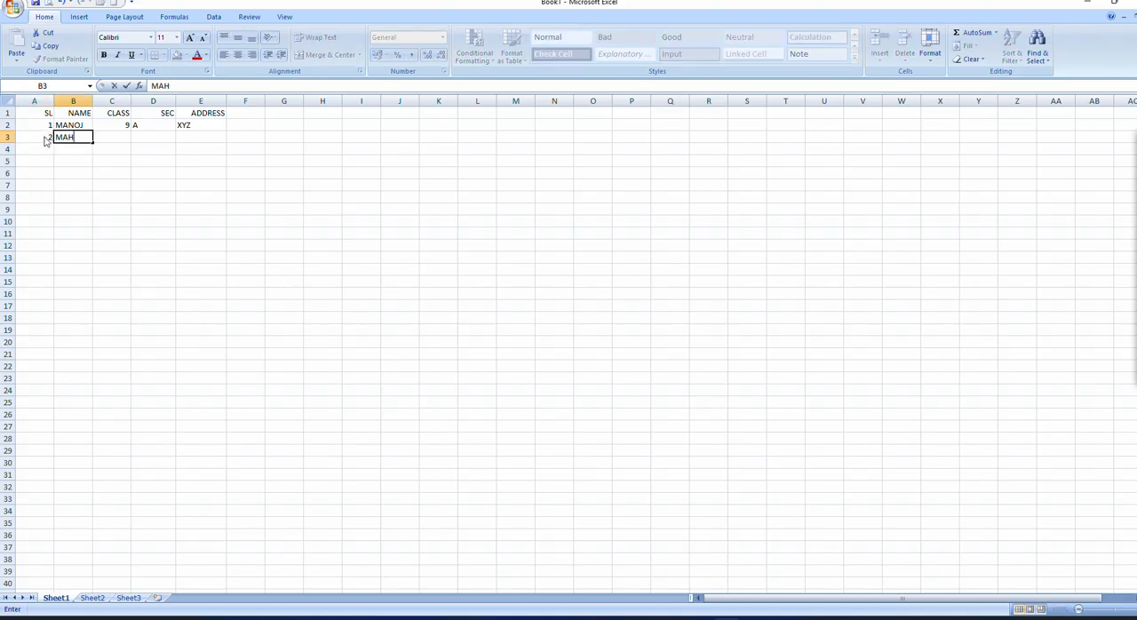
text(ESH)
key(Tab)
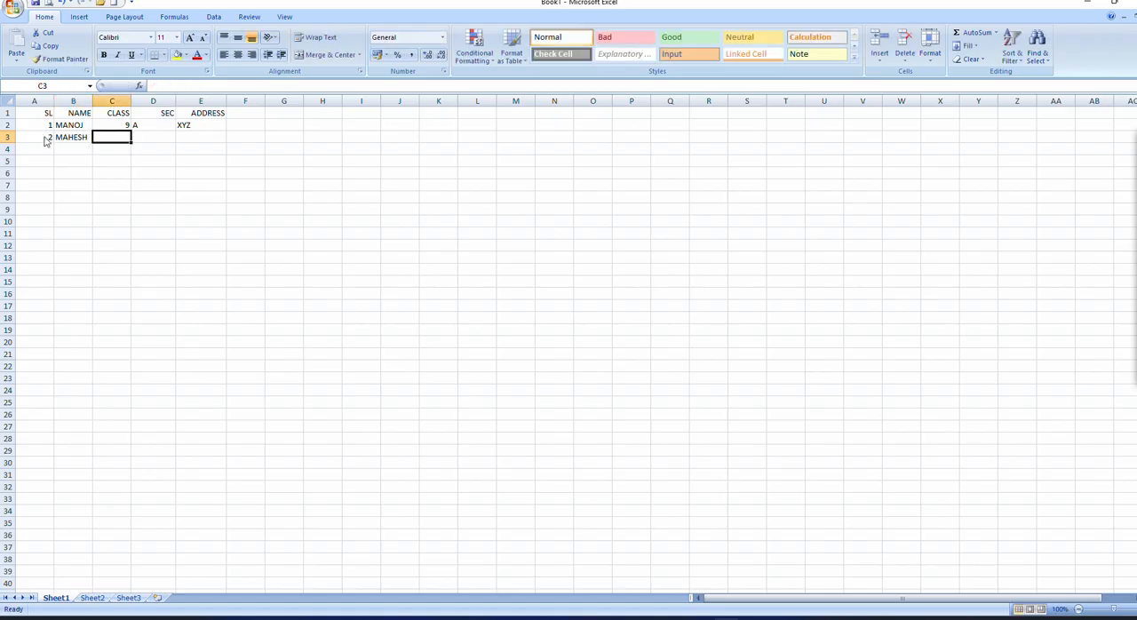
text(1)
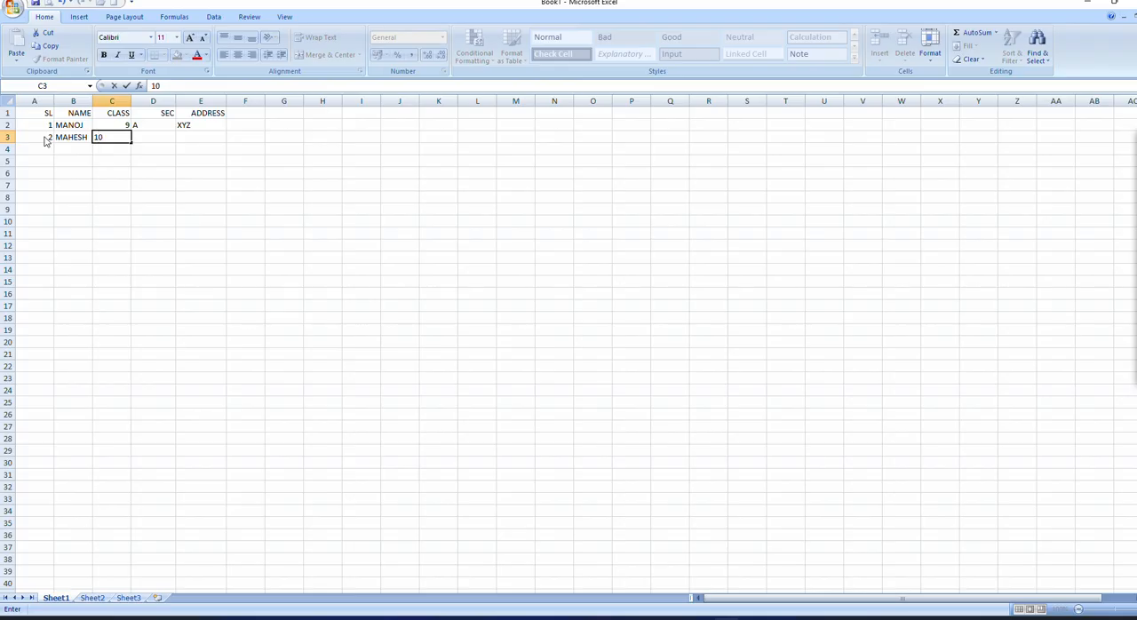
text(0)
key(Tab)
text(B)
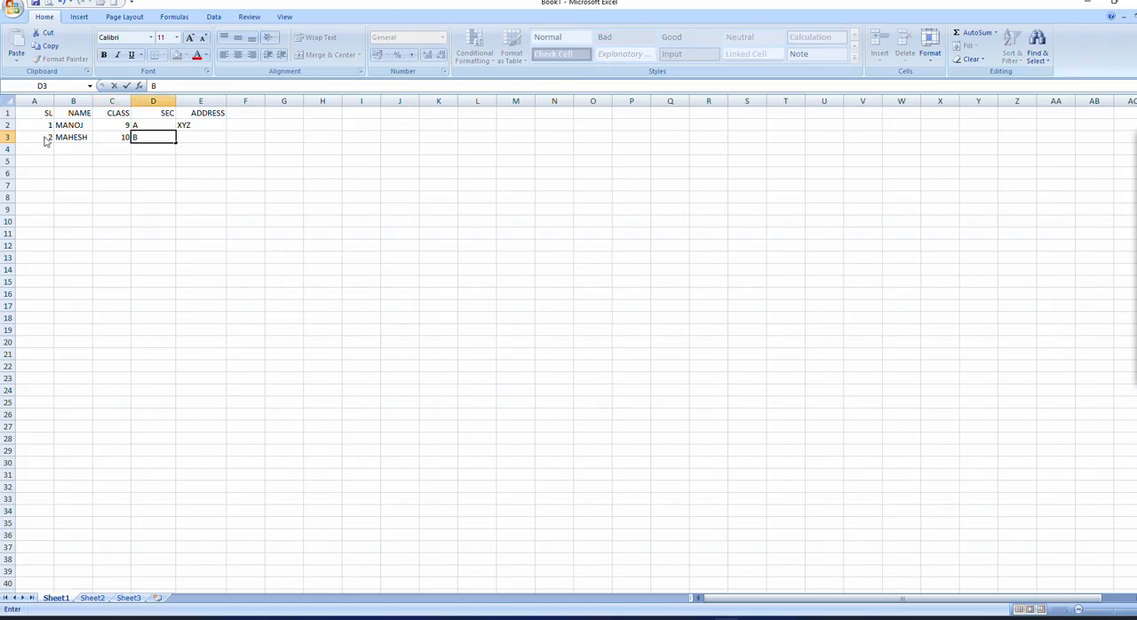
key(Tab)
text(X)
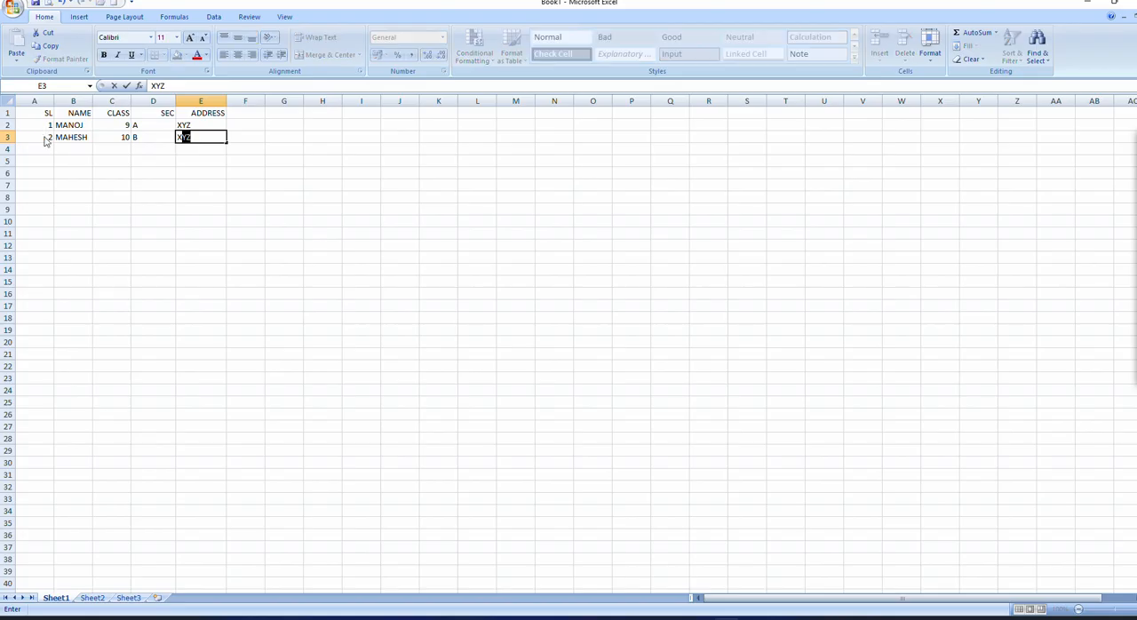
text(YZ)
Step: Apply All Borders to the student table in cells A1 to E3
drag(37, 111, 204, 138)
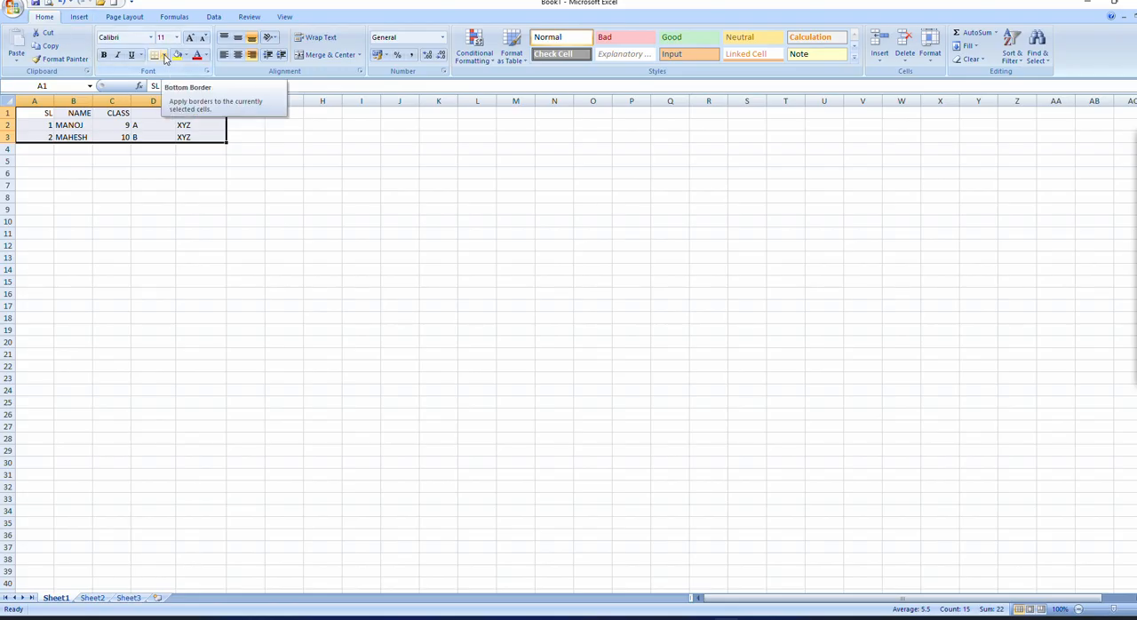
click(166, 56)
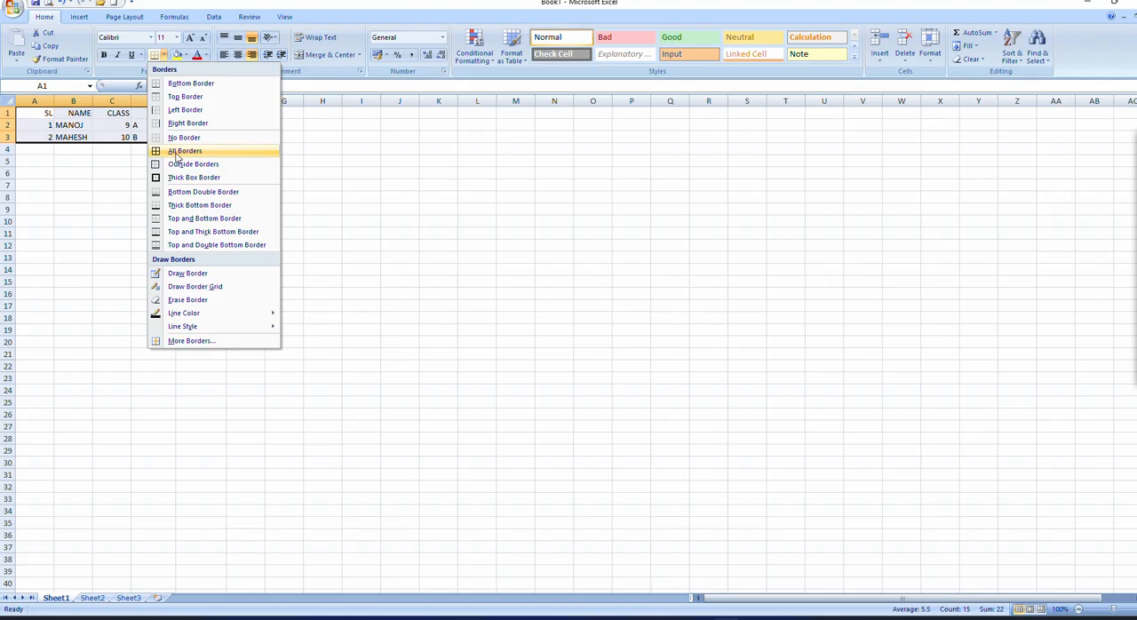
click(177, 152)
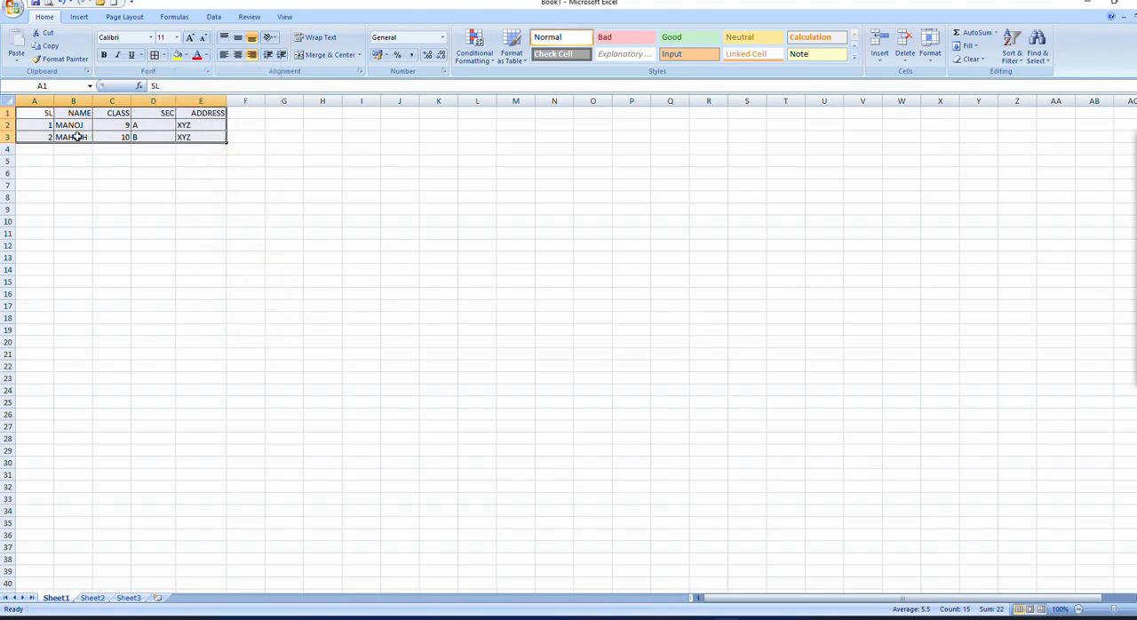
drag(282, 197, 433, 274)
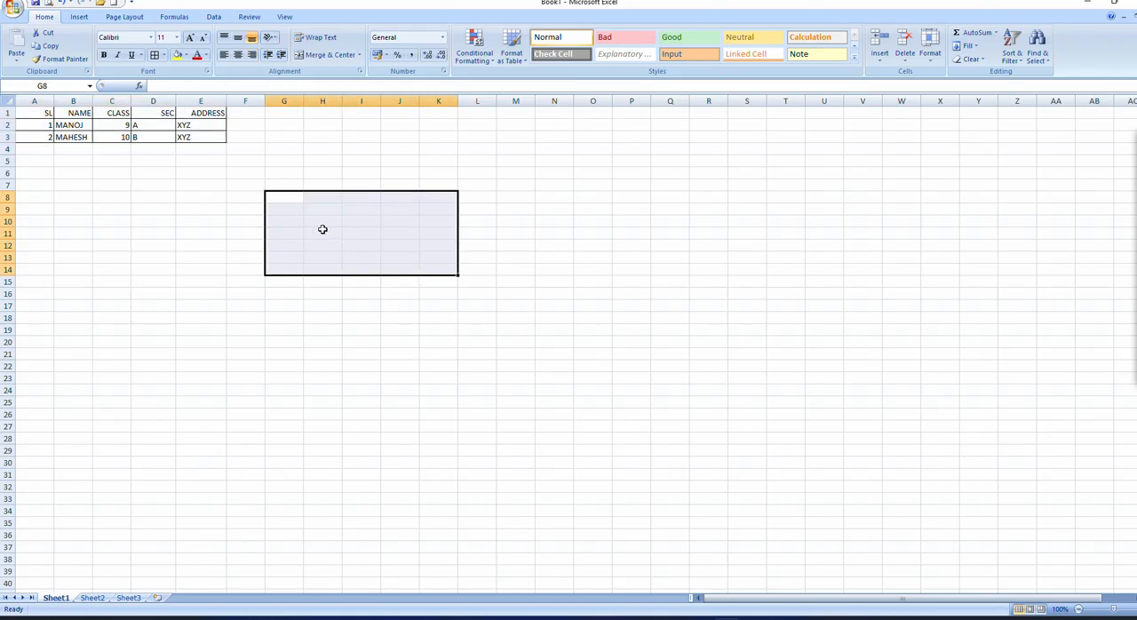
click(70, 127)
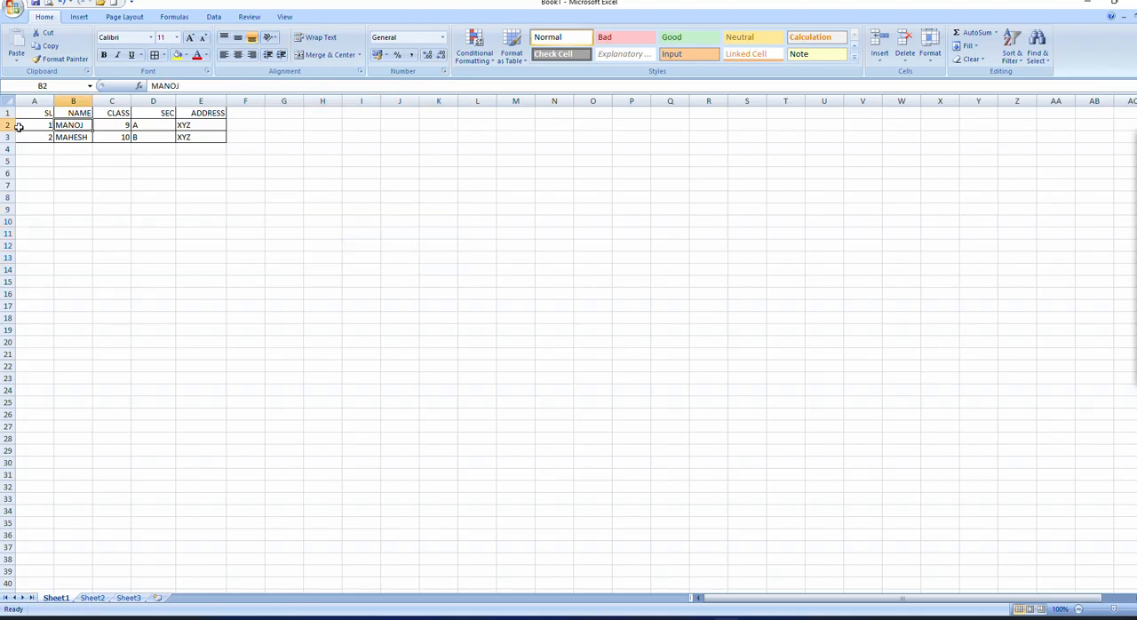
Step: Repeat the All Borders formatting on the whole range A1 to E3 and deselect the table
drag(25, 112, 206, 138)
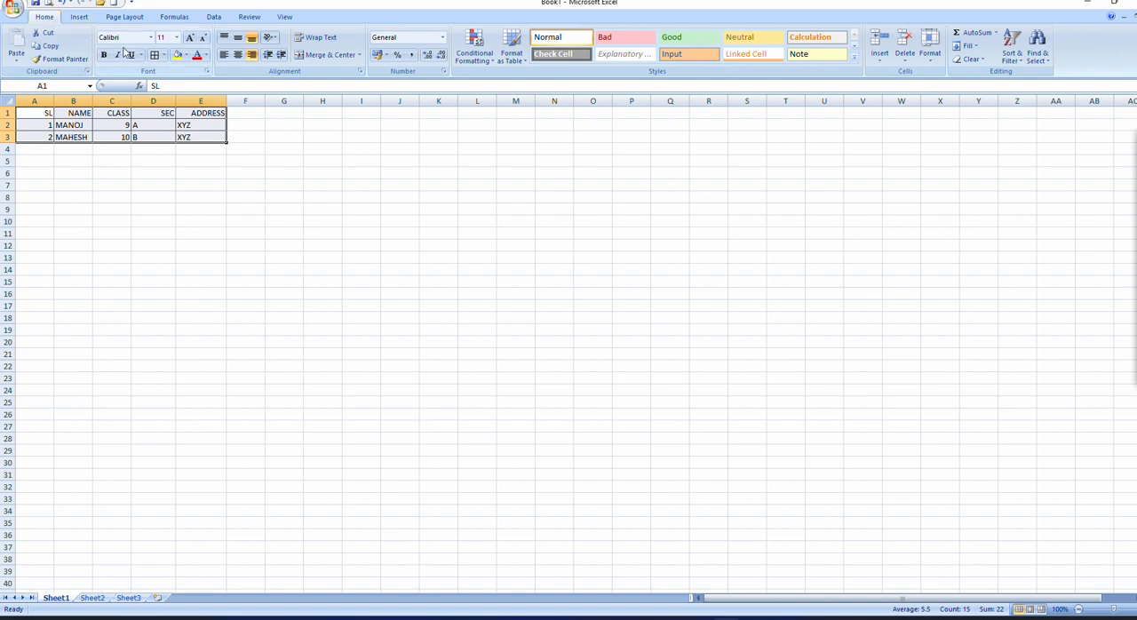
click(163, 55)
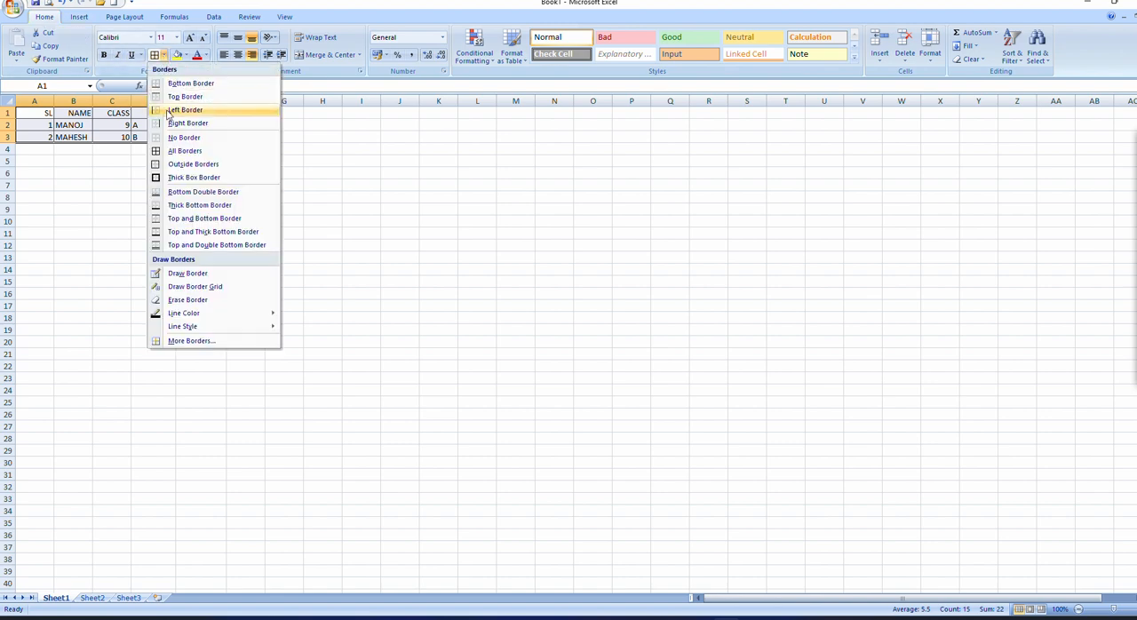
click(174, 153)
click(88, 173)
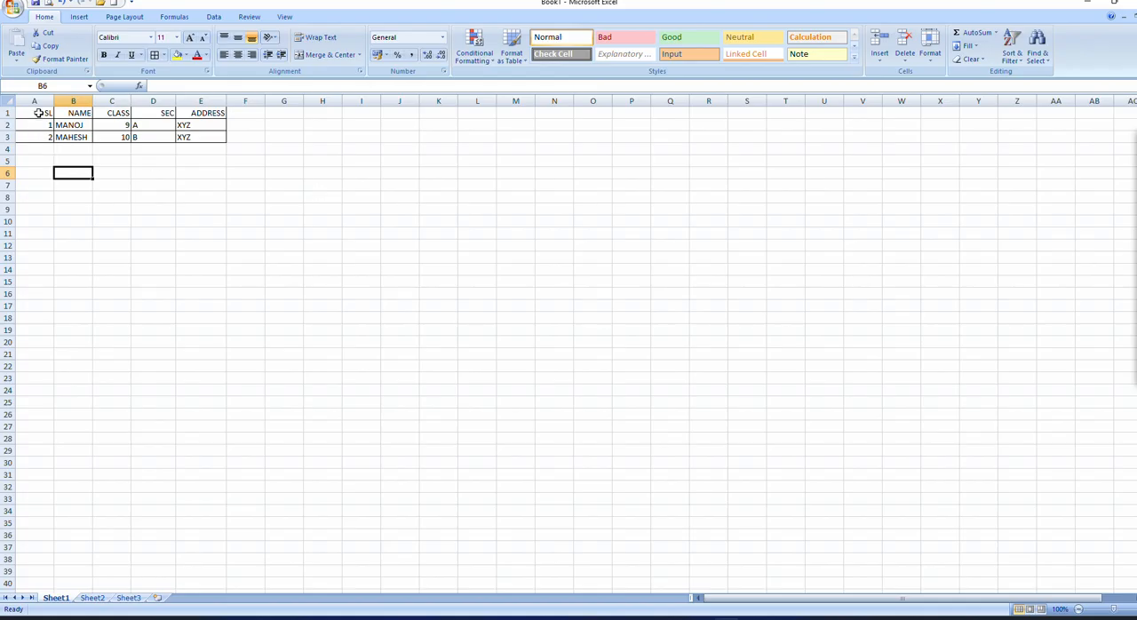
Step: Center the contents of columns A to E horizontally
drag(38, 106, 201, 101)
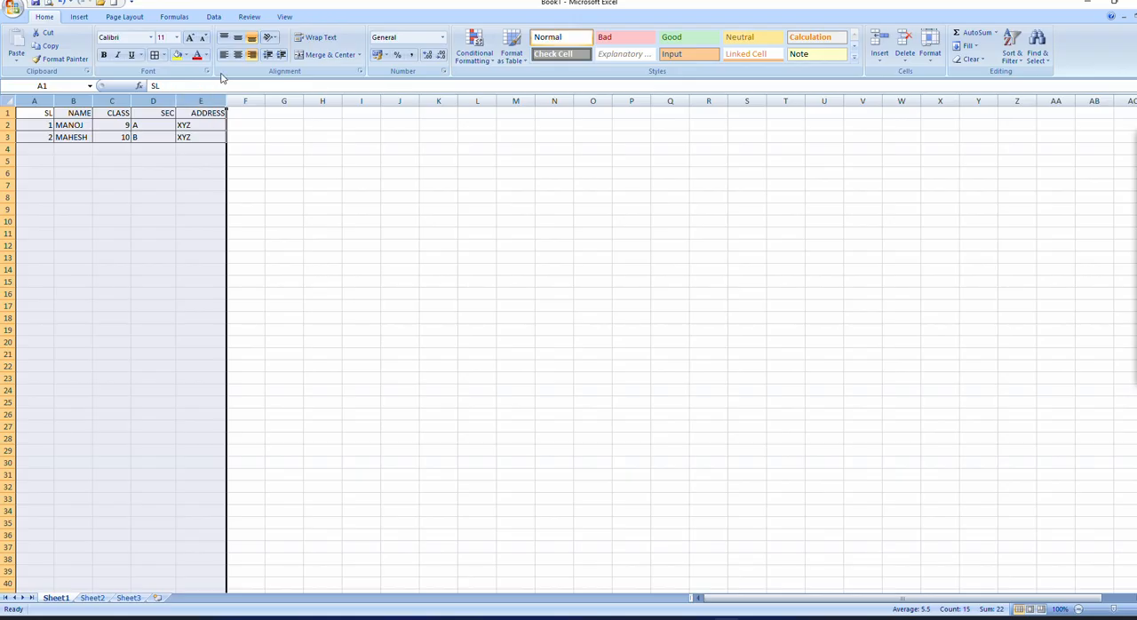
click(238, 55)
click(272, 188)
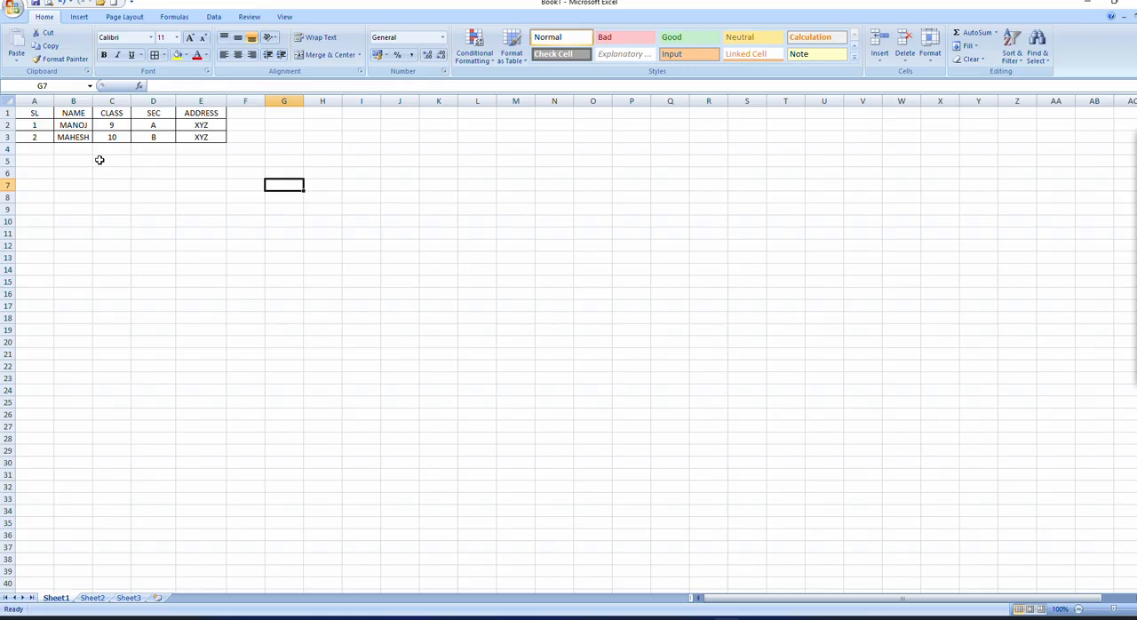
click(152, 39)
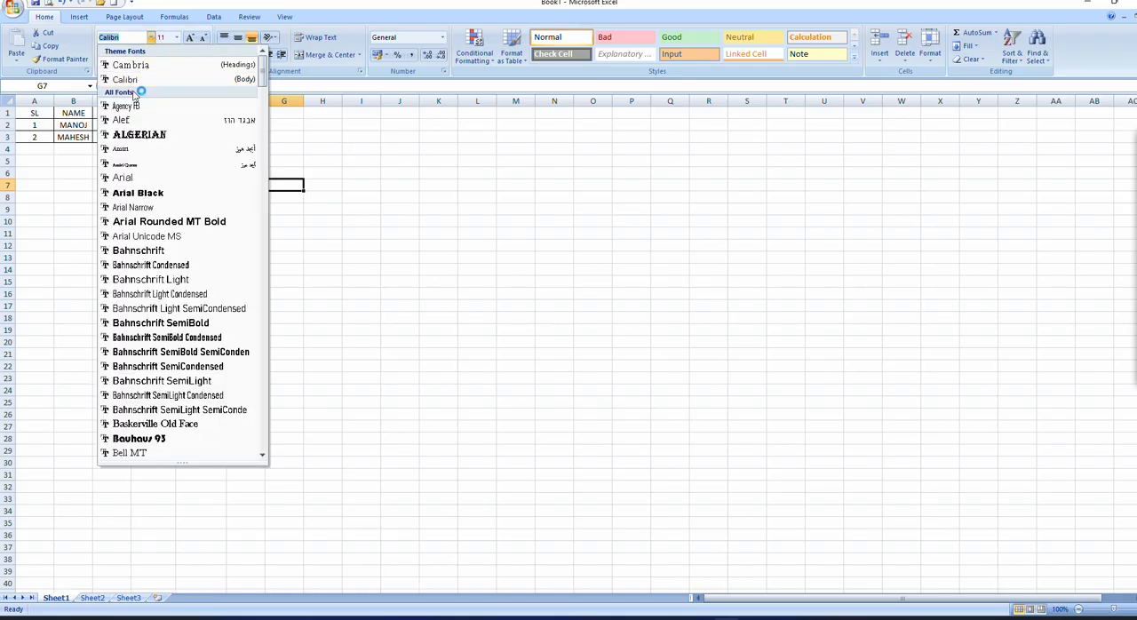
click(362, 186)
drag(31, 111, 199, 142)
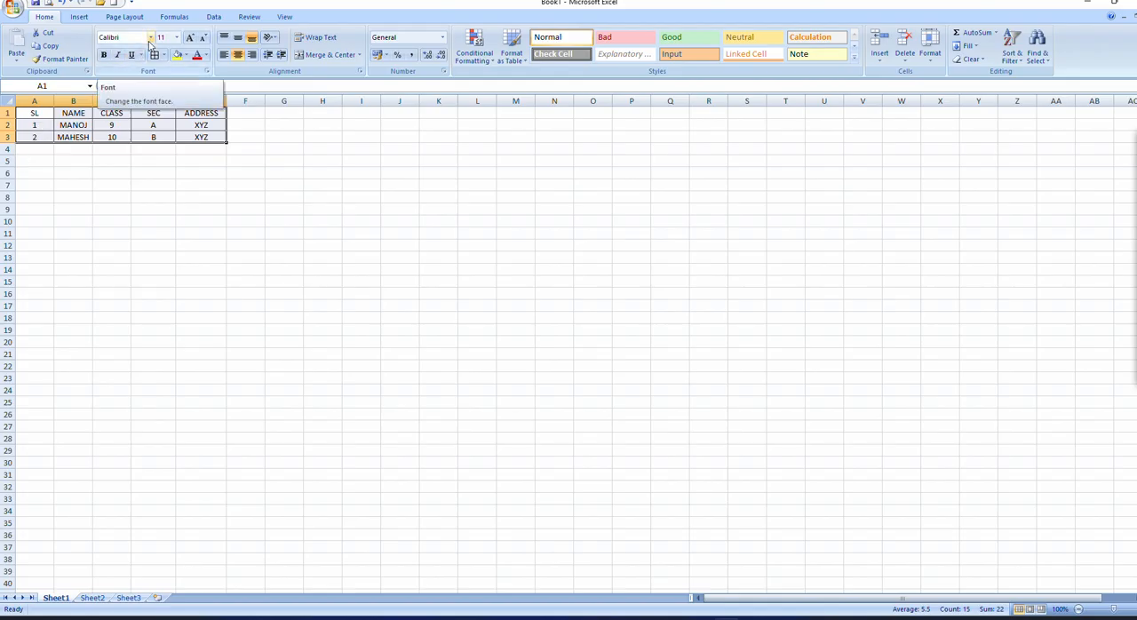
click(284, 221)
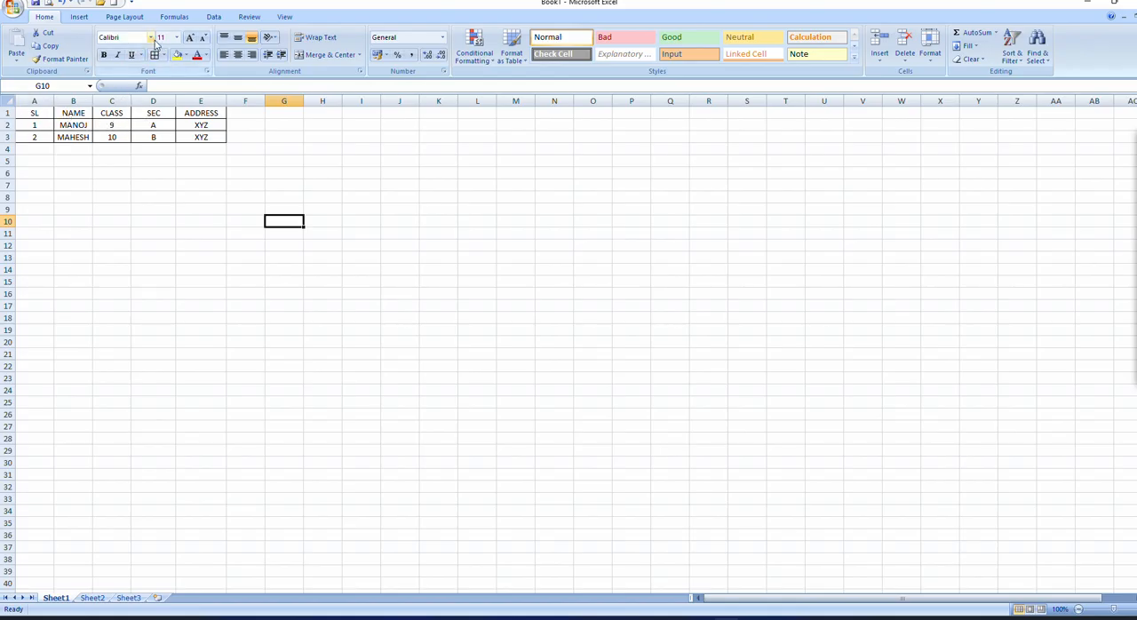
Step: Change the font of A1 to E3 to Arial Black and widen columns B to E to fit the text
drag(33, 113, 200, 137)
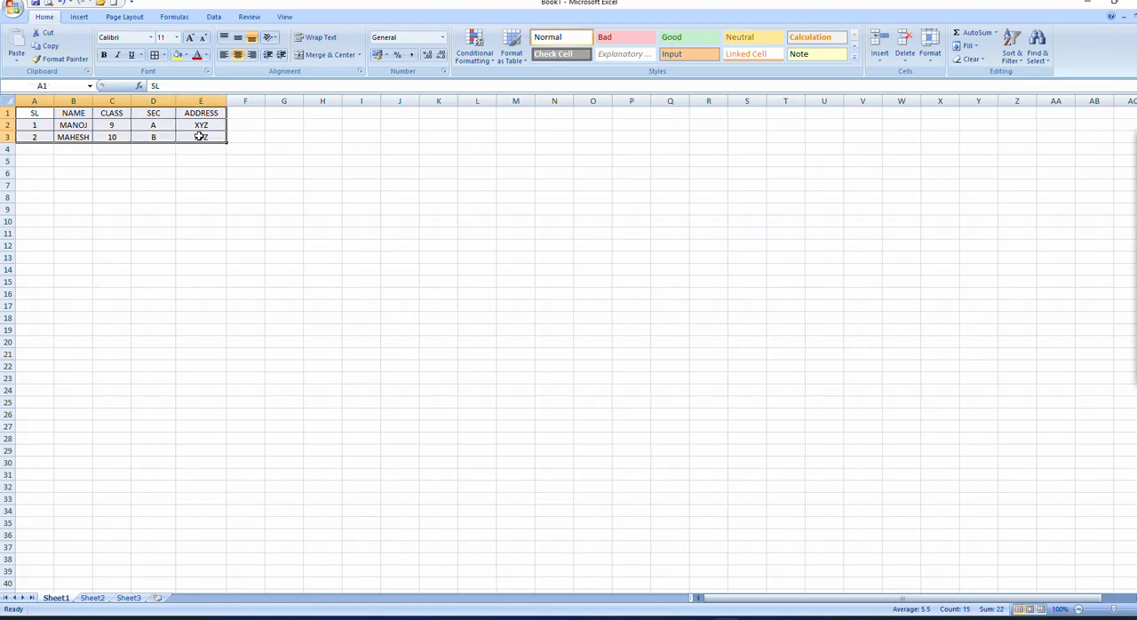
click(150, 38)
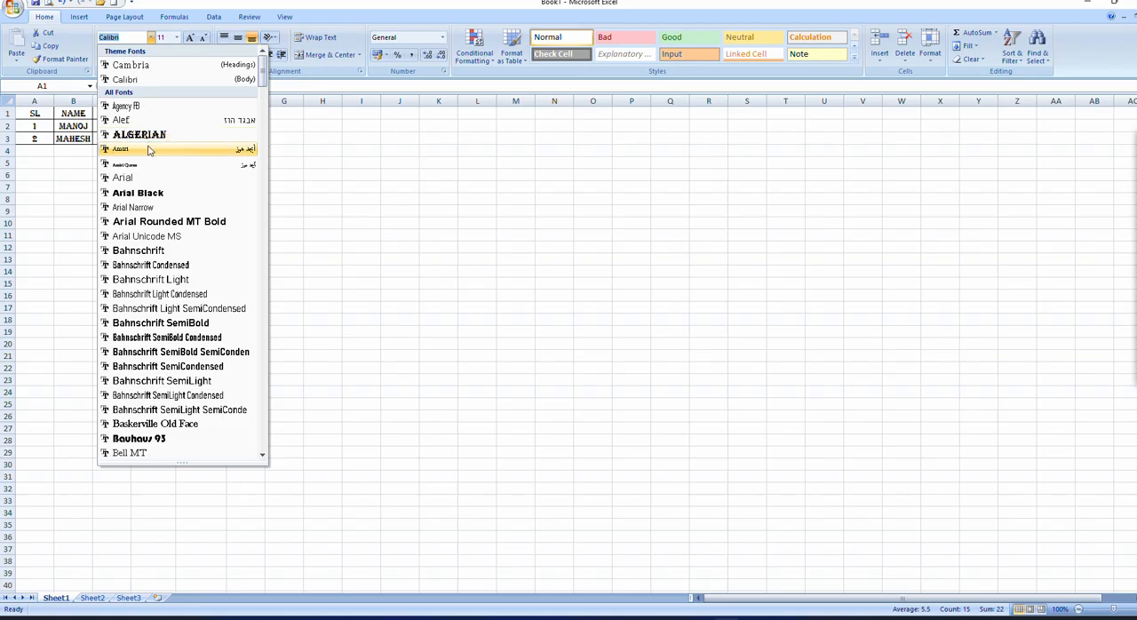
click(156, 194)
click(154, 194)
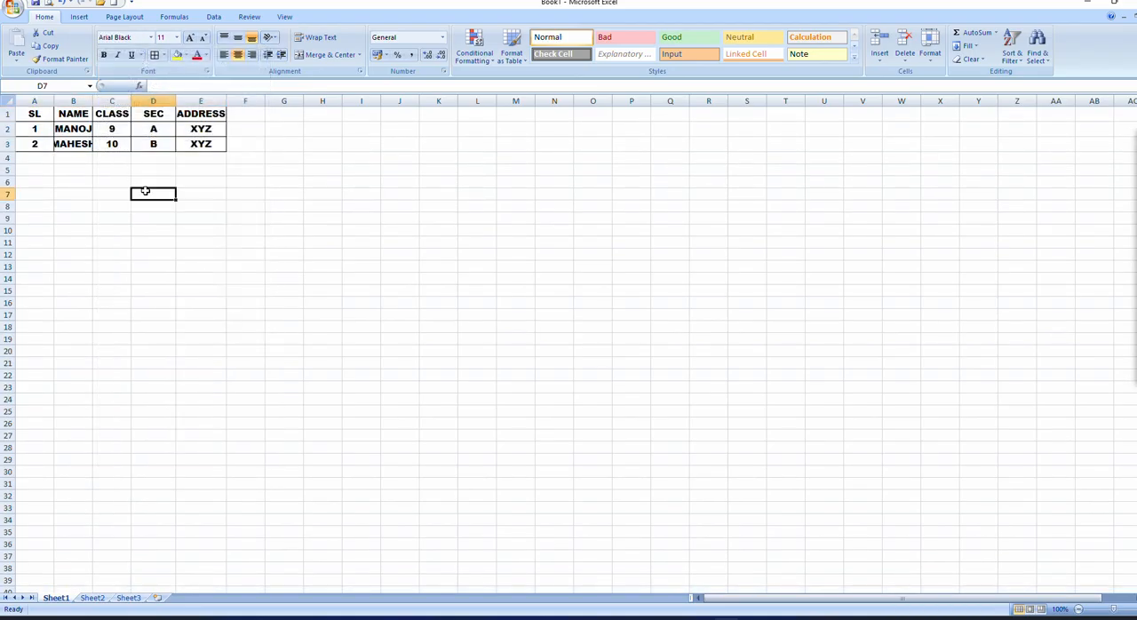
drag(94, 101, 289, 104)
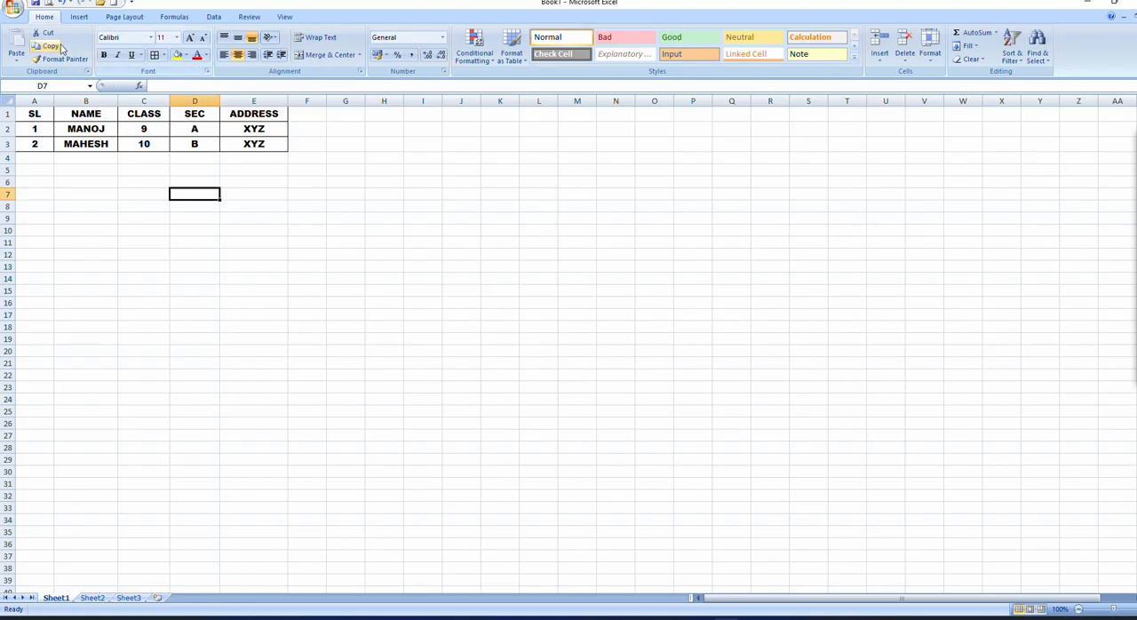
Step: Set the font color of empty cell D7 to Light Blue and of the student table A1 to E3 to standard Red
click(207, 55)
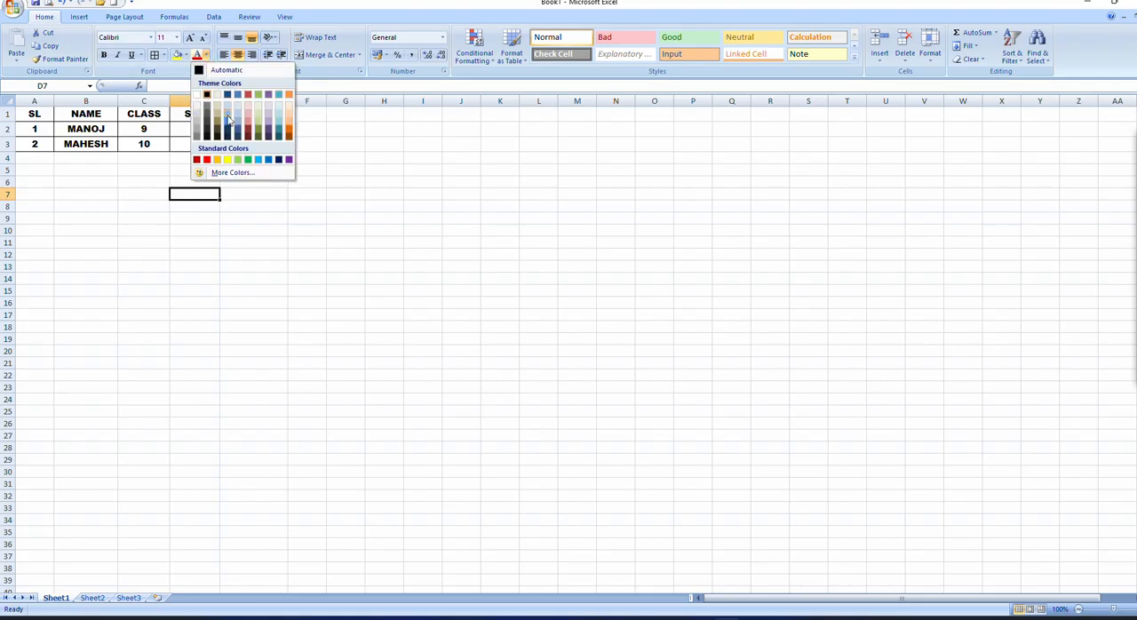
click(259, 161)
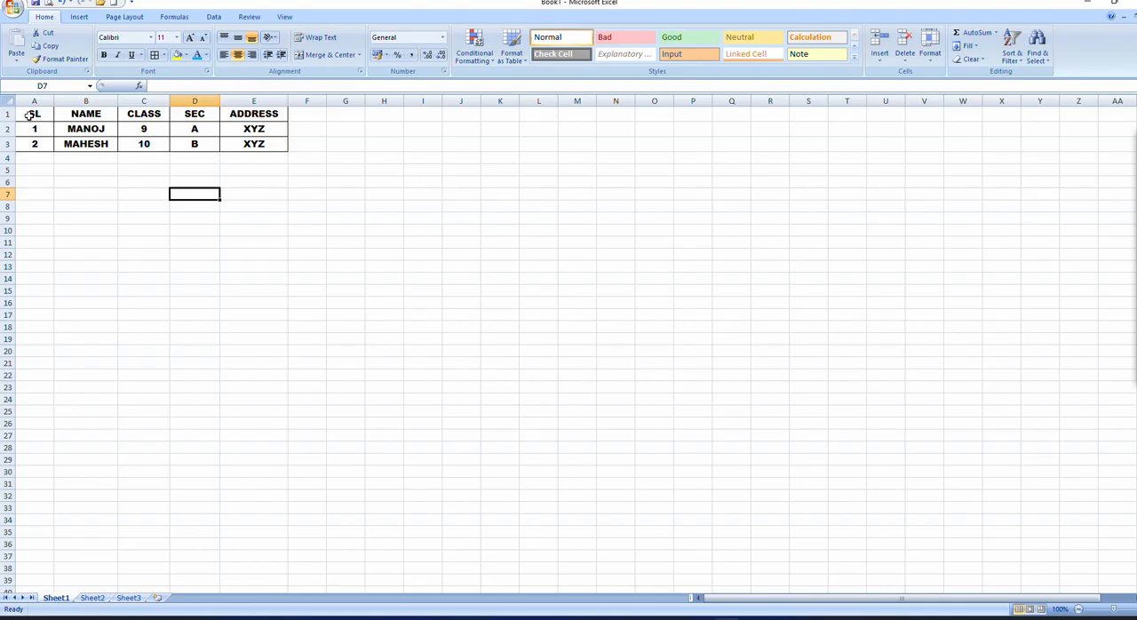
drag(29, 115, 254, 148)
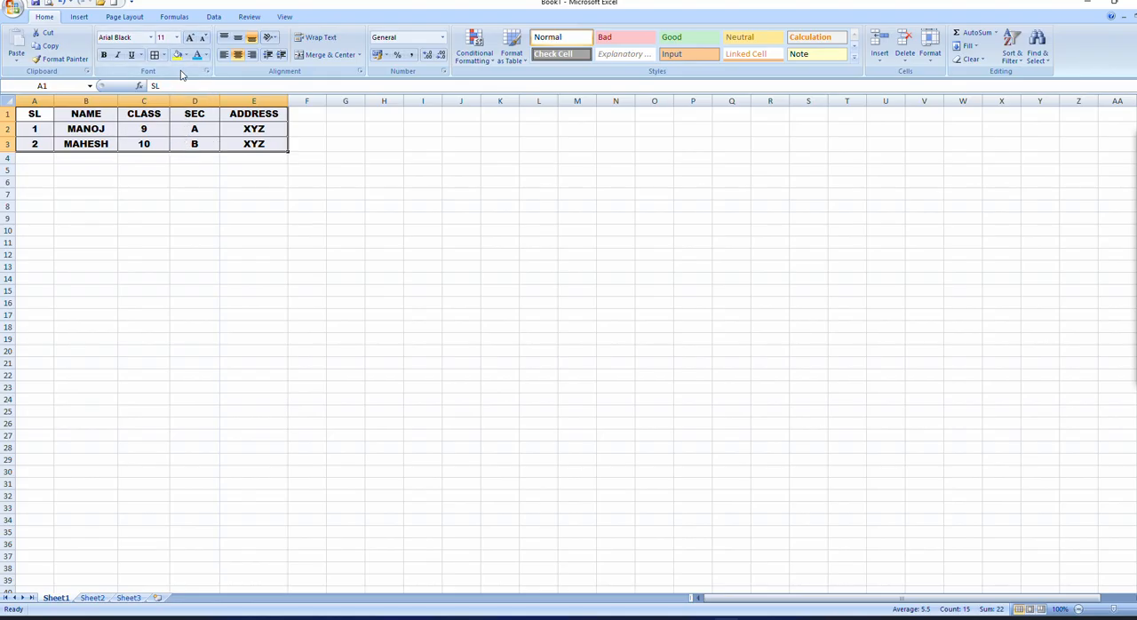
click(207, 55)
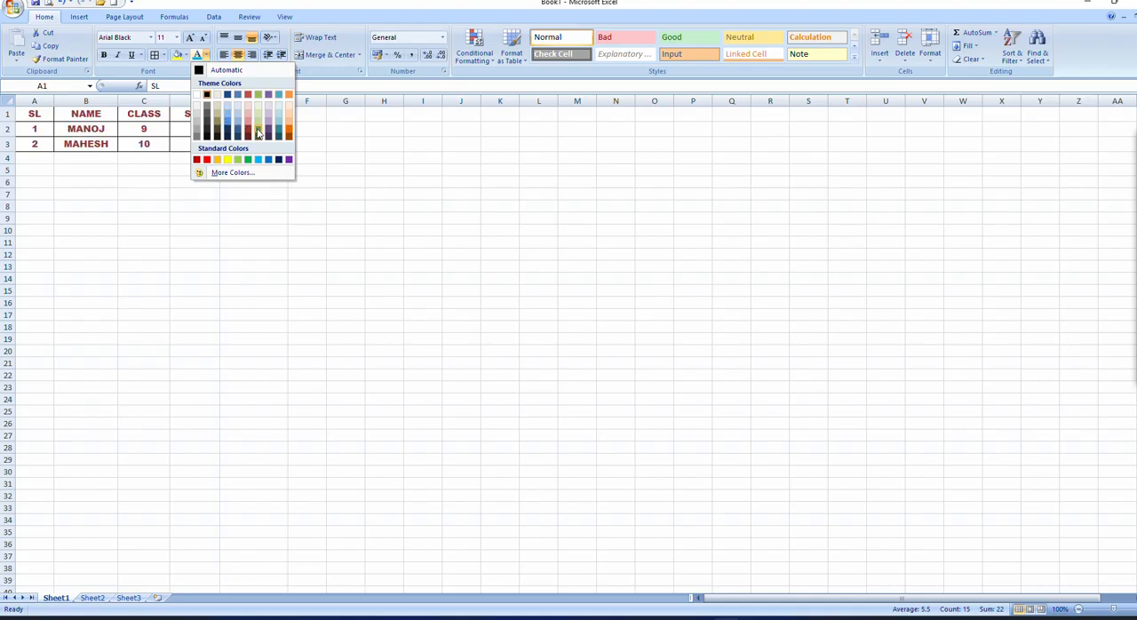
click(206, 160)
click(267, 227)
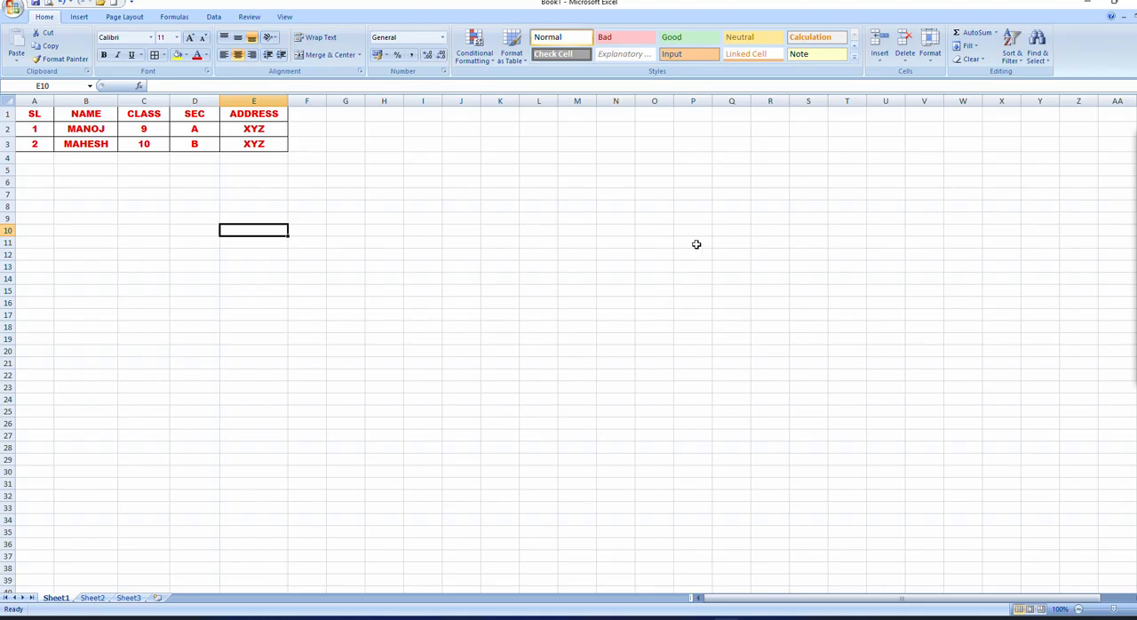
Step: Circle the Office button with a freehand pen stroke and erase the mark
mouse_move(1130, 177)
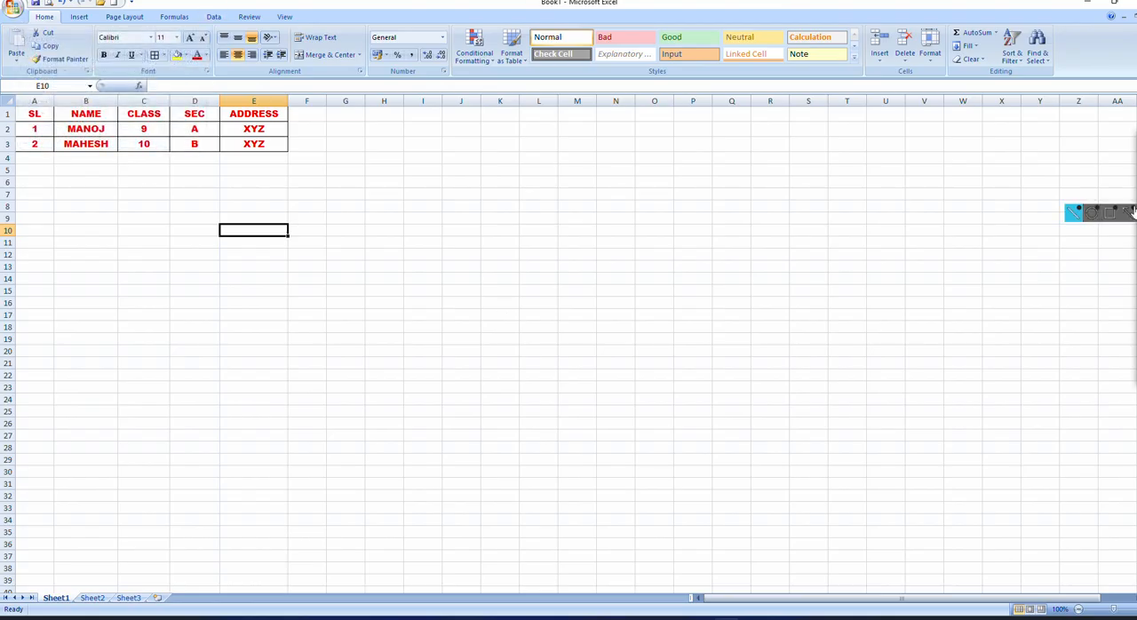
click(1091, 196)
mouse_move(48, 1)
mouse_down()
mouse_move(25, 0)
mouse_move(86, 38)
mouse_move(44, 0)
mouse_up()
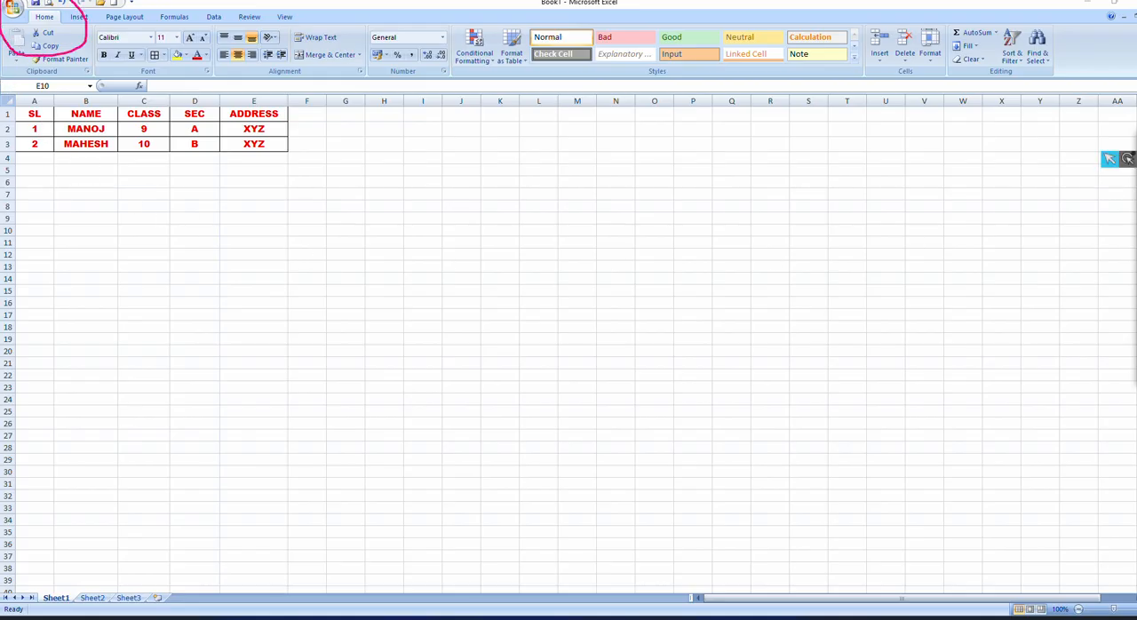
click(1074, 212)
click(60, 2)
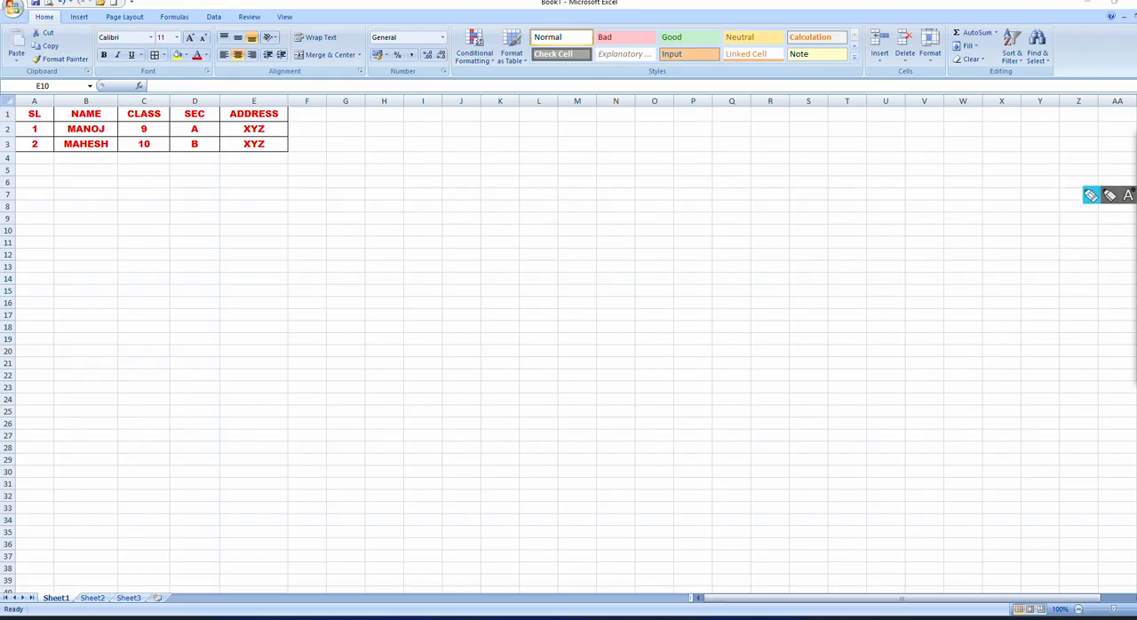
Step: Open the Save As dialog for the workbook and enter the file name STUDENT INFORMATION
mouse_move(1134, 158)
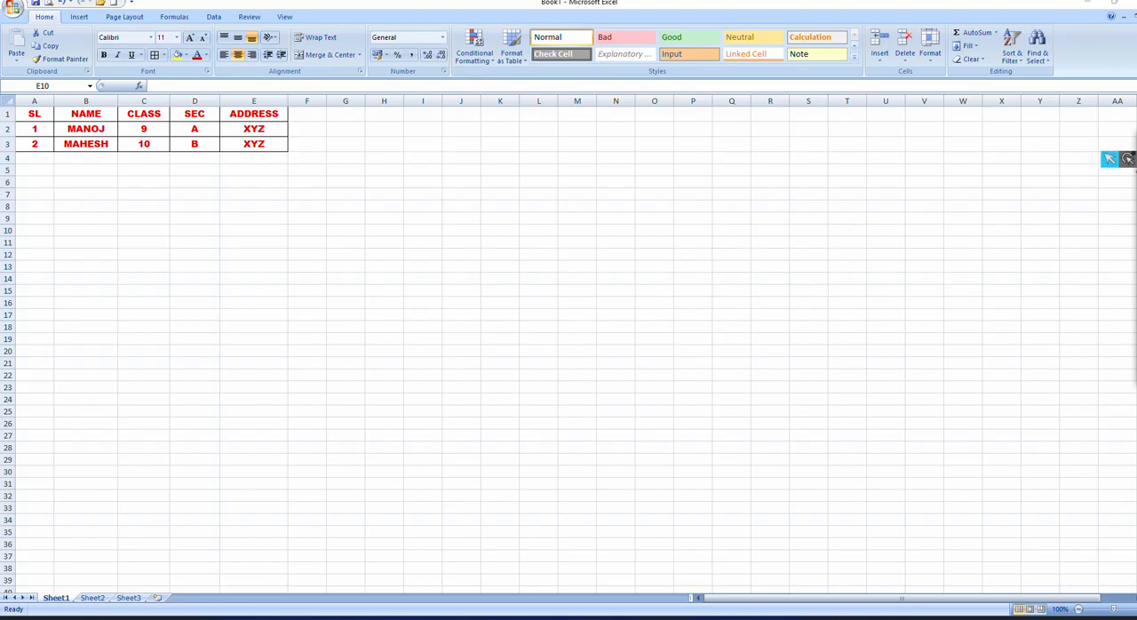
click(14, 9)
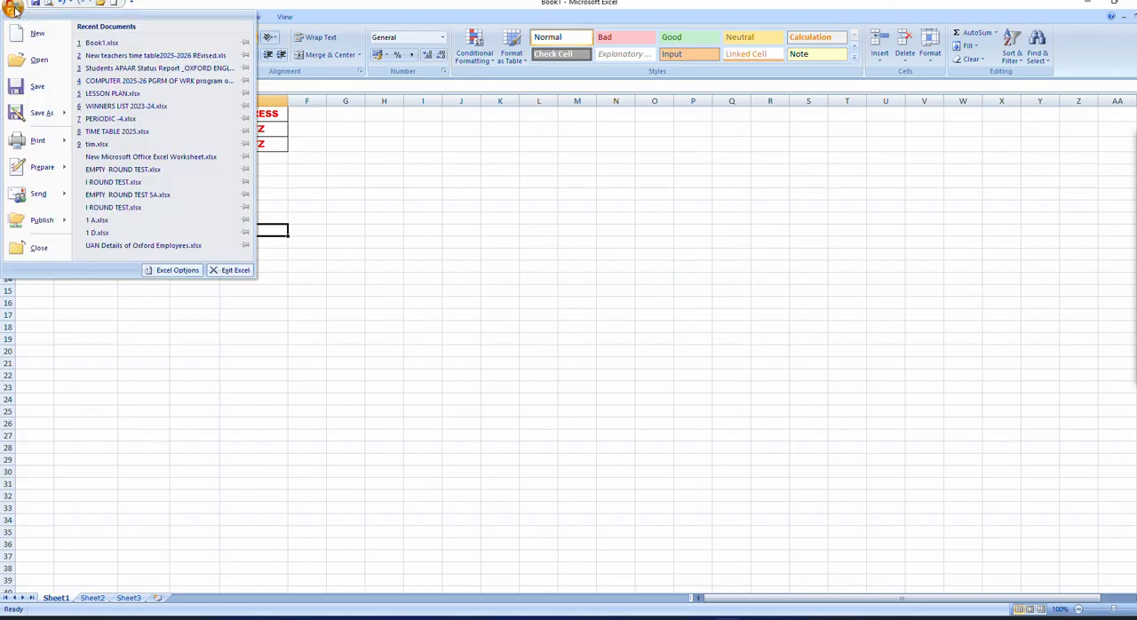
mouse_move(38, 118)
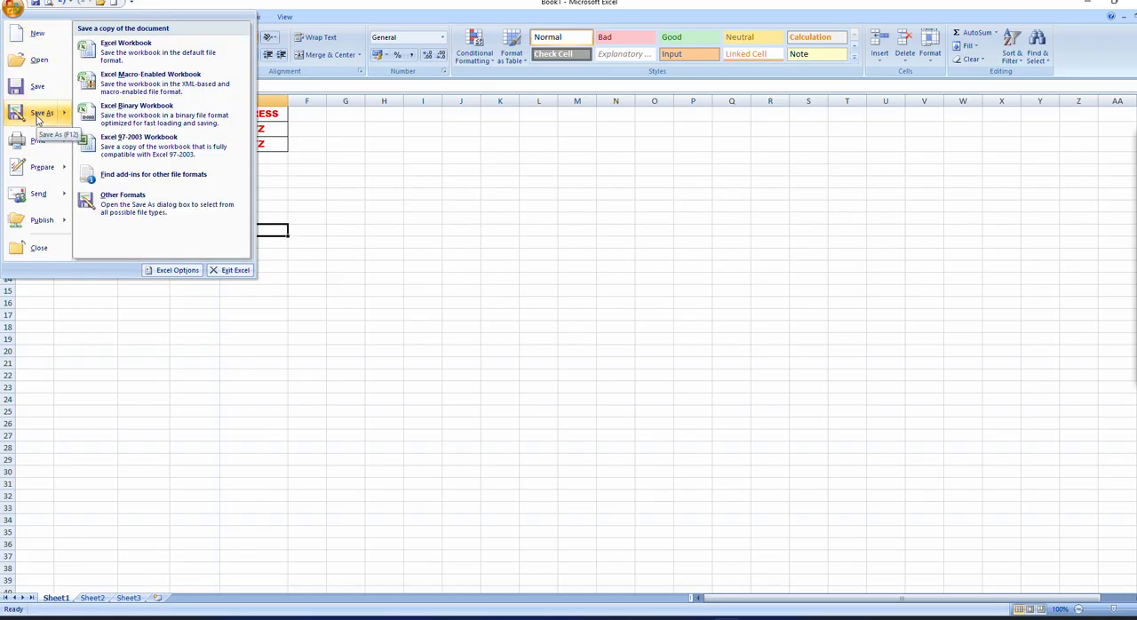
click(38, 114)
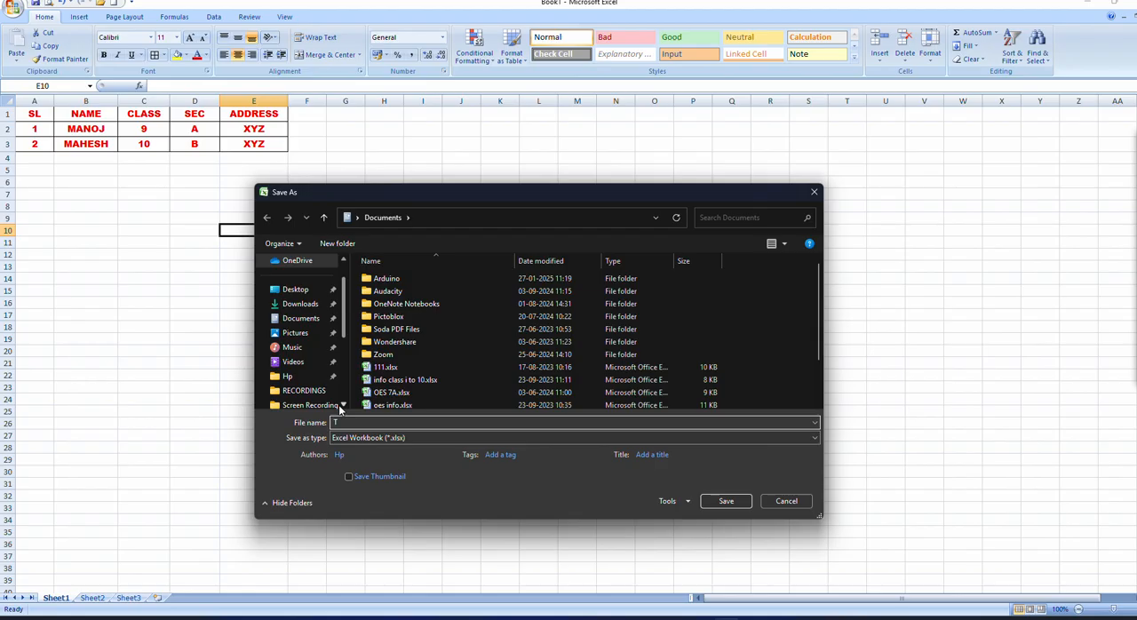
text(STUDENT INFORMATION)
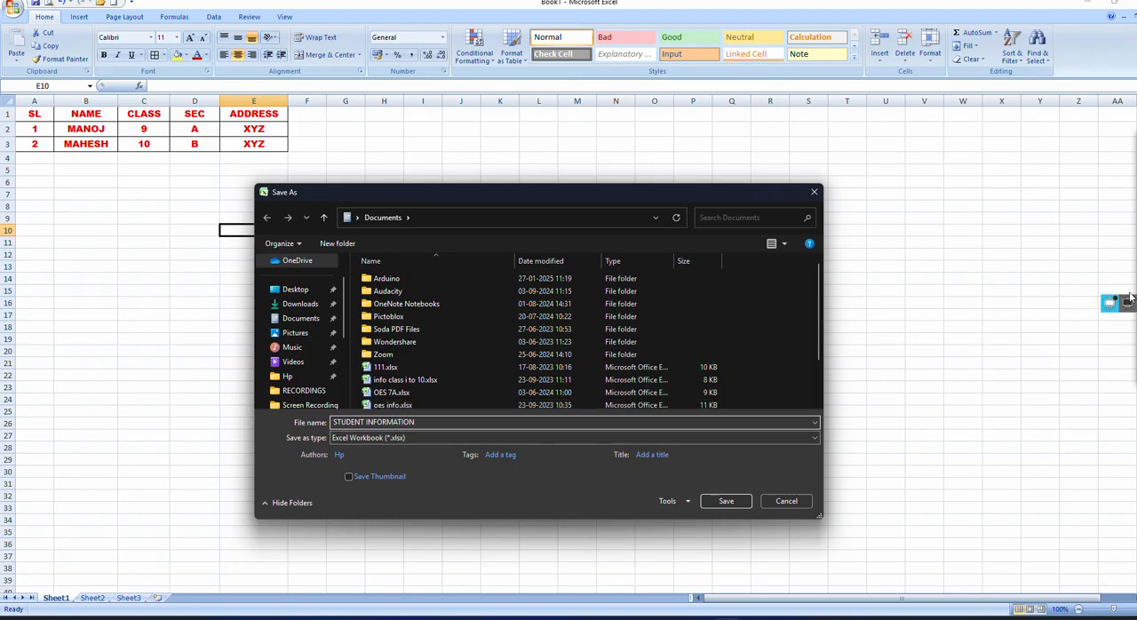
Step: Circle the .xlsx extension in the file type with the pen, and handwrite and circle ".xlsx" beside the dialog
click(1136, 195)
click(1091, 195)
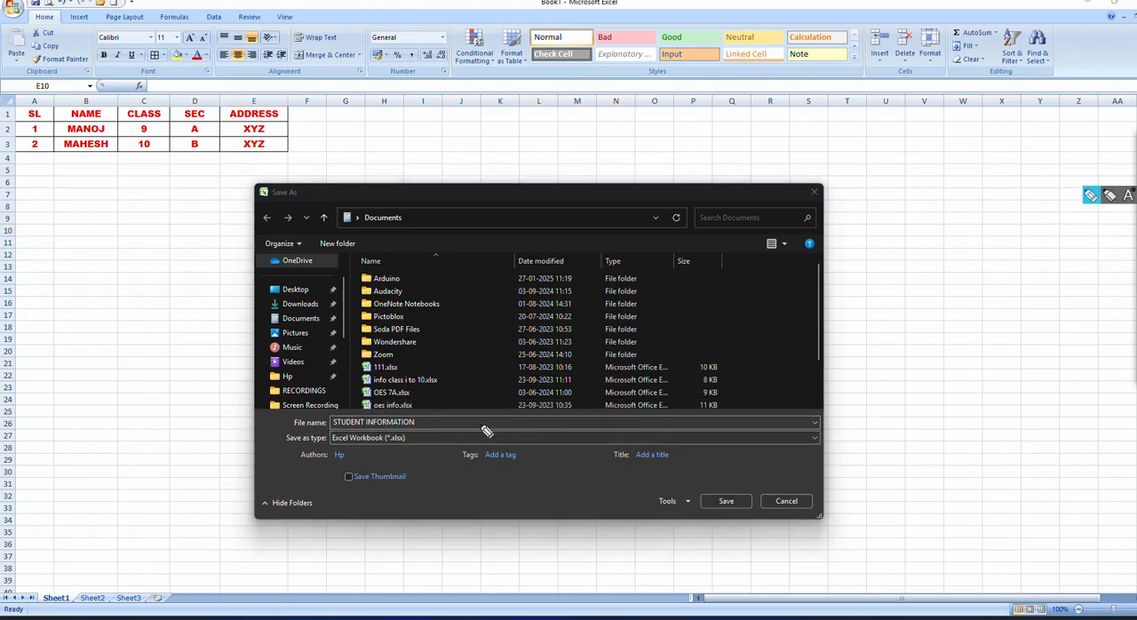
mouse_move(420, 434)
mouse_down()
mouse_move(384, 436)
mouse_move(386, 455)
mouse_move(415, 451)
mouse_move(419, 438)
mouse_up()
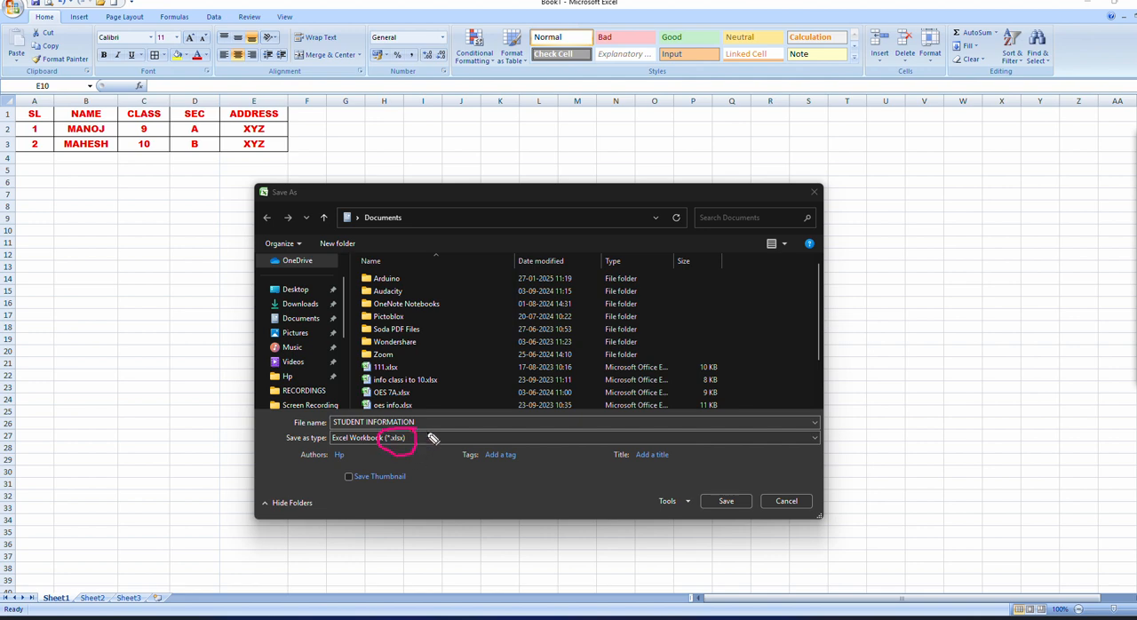
click(880, 314)
mouse_move(919, 307)
mouse_down()
mouse_move(904, 311)
mouse_move(964, 311)
mouse_move(953, 313)
mouse_up()
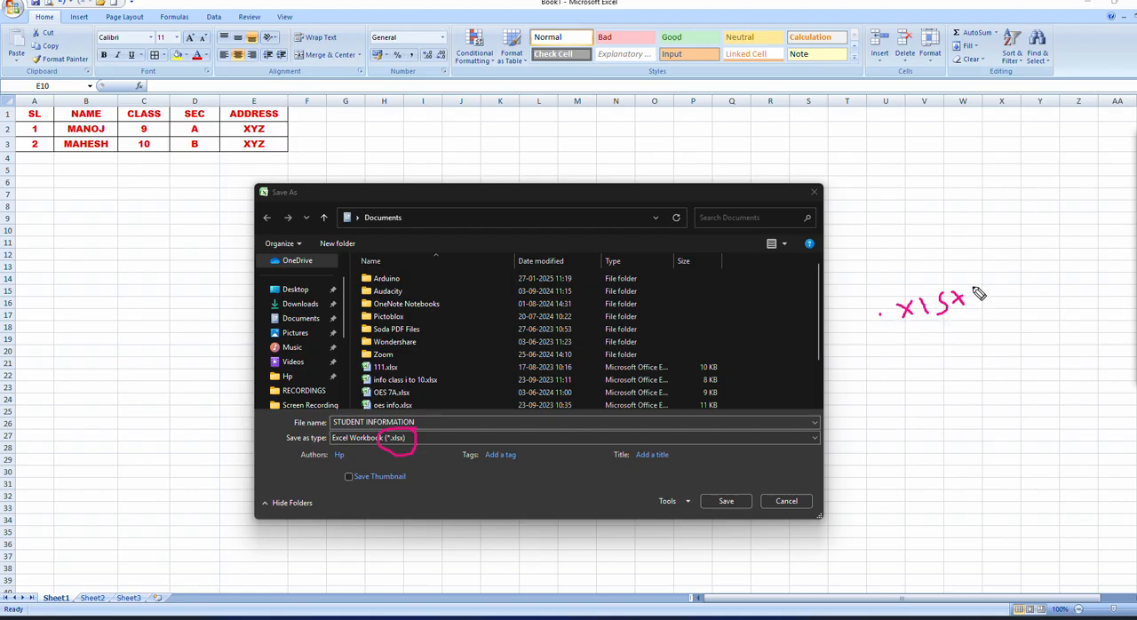
mouse_move(971, 282)
mouse_down()
mouse_move(903, 289)
mouse_move(870, 325)
mouse_move(970, 331)
mouse_move(970, 286)
mouse_up()
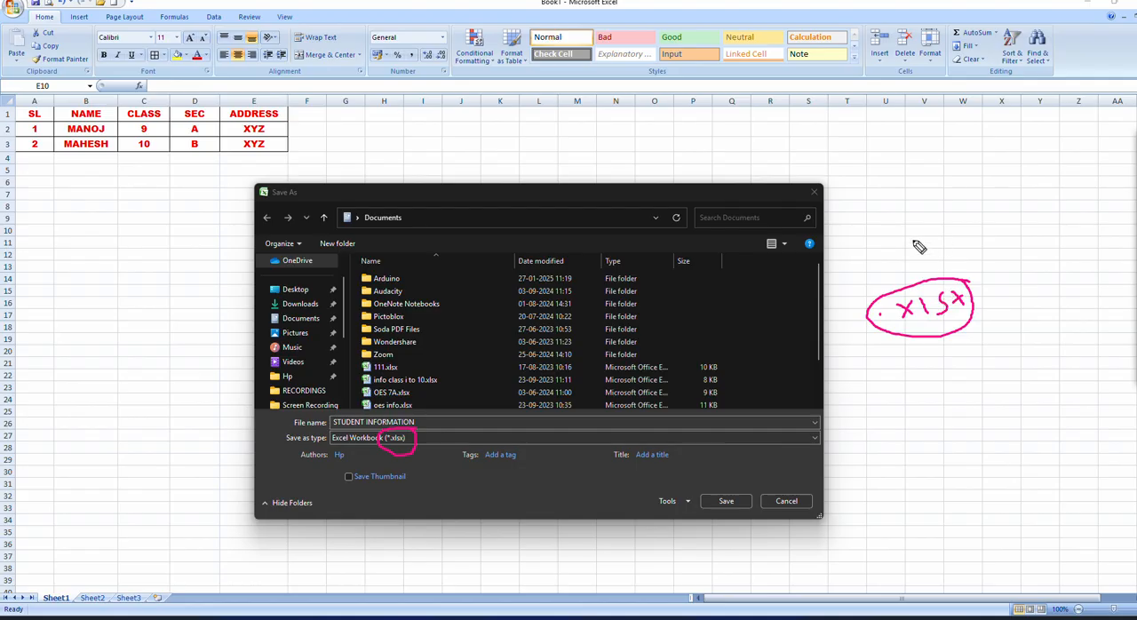
Step: Handwrite ".Docs" and ".ppt" below the .xlsx note with a curly brace beside them, and erase all pen marks
click(908, 366)
mouse_move(924, 358)
mouse_down()
mouse_move(931, 372)
mouse_move(973, 364)
mouse_up()
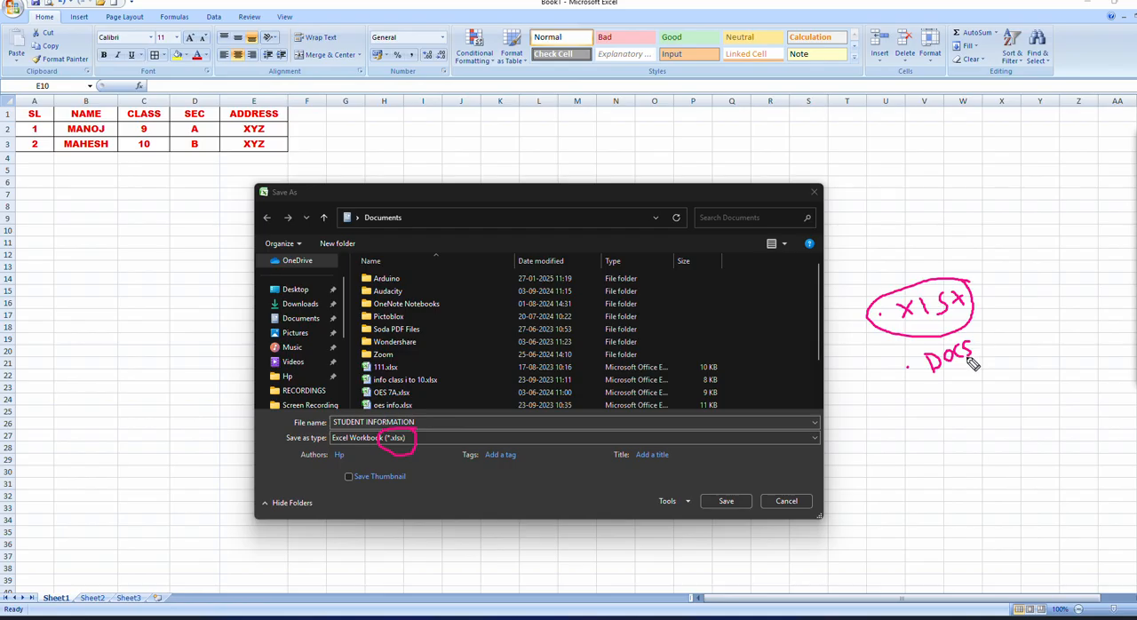
click(922, 394)
drag(947, 395, 987, 375)
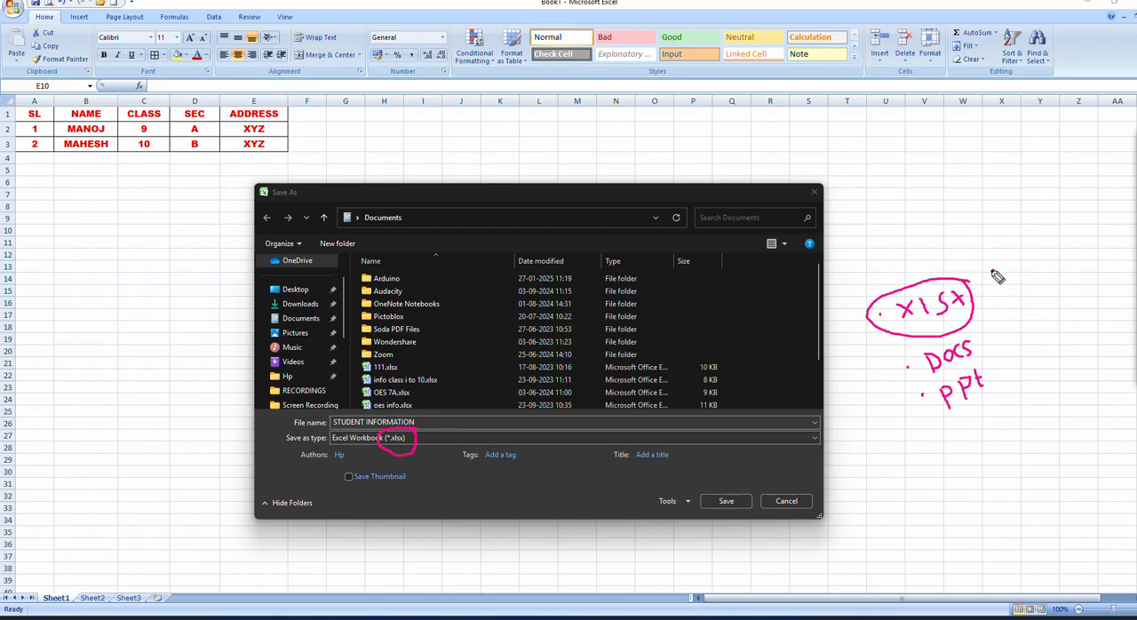
drag(991, 271, 1018, 365)
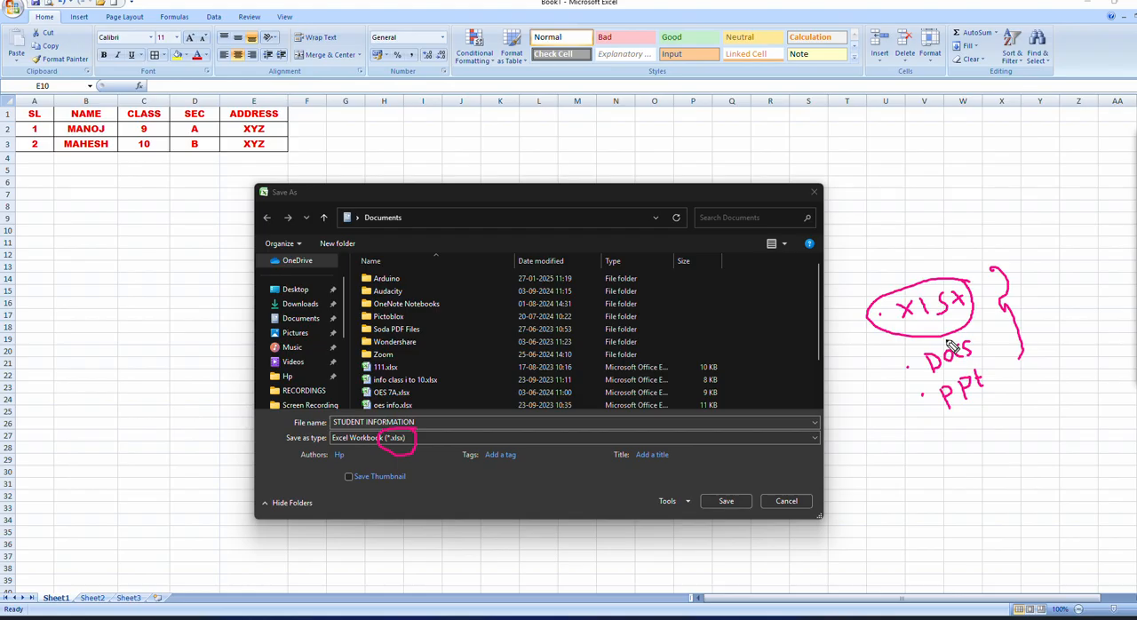
mouse_move(1039, 300)
mouse_down()
mouse_move(955, 298)
mouse_move(906, 256)
mouse_move(886, 308)
mouse_move(979, 367)
mouse_move(933, 386)
mouse_move(1010, 376)
mouse_up()
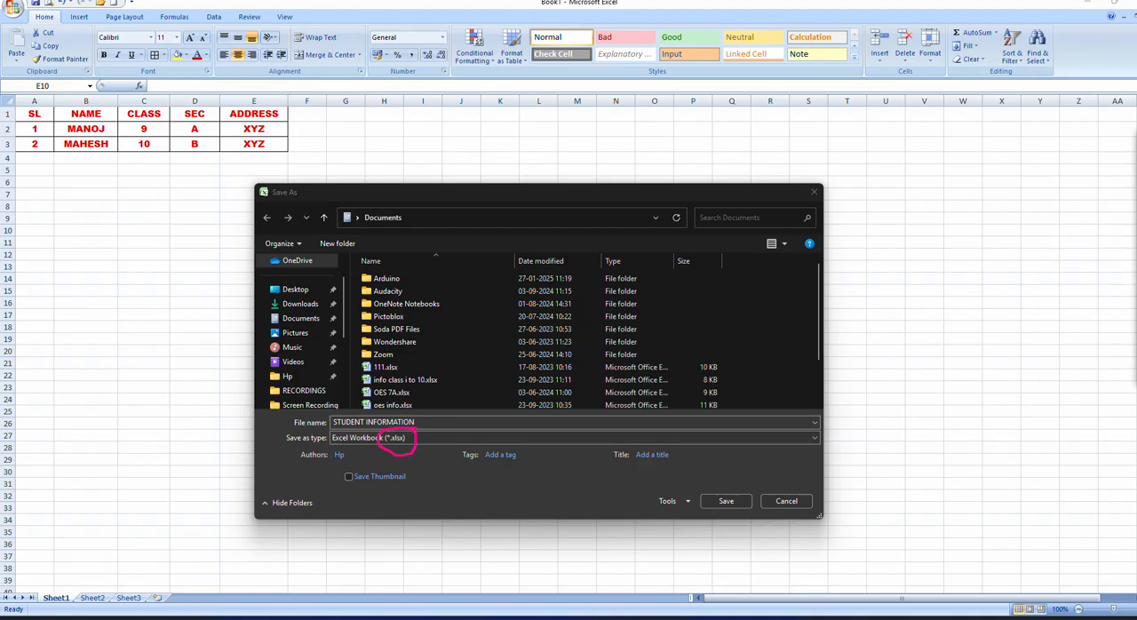
drag(394, 454, 406, 431)
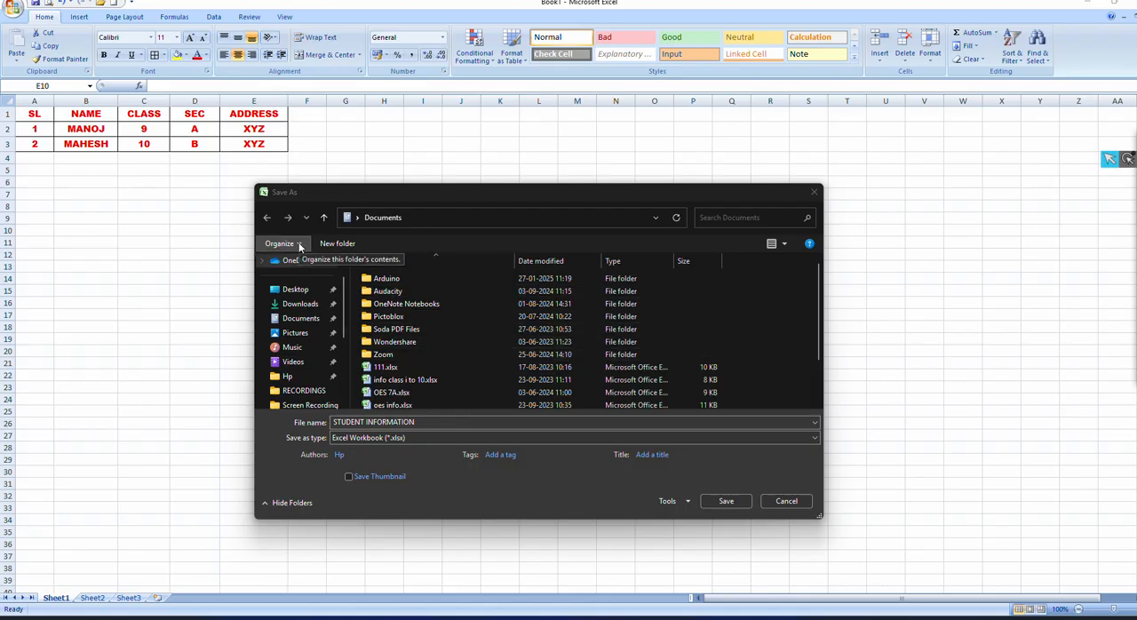
Step: Save the workbook in the Desktop folder as an Excel Workbook (*.xlsx) and close Excel
click(345, 296)
mouse_move(345, 296)
mouse_down()
mouse_move(345, 364)
mouse_move(342, 278)
mouse_up()
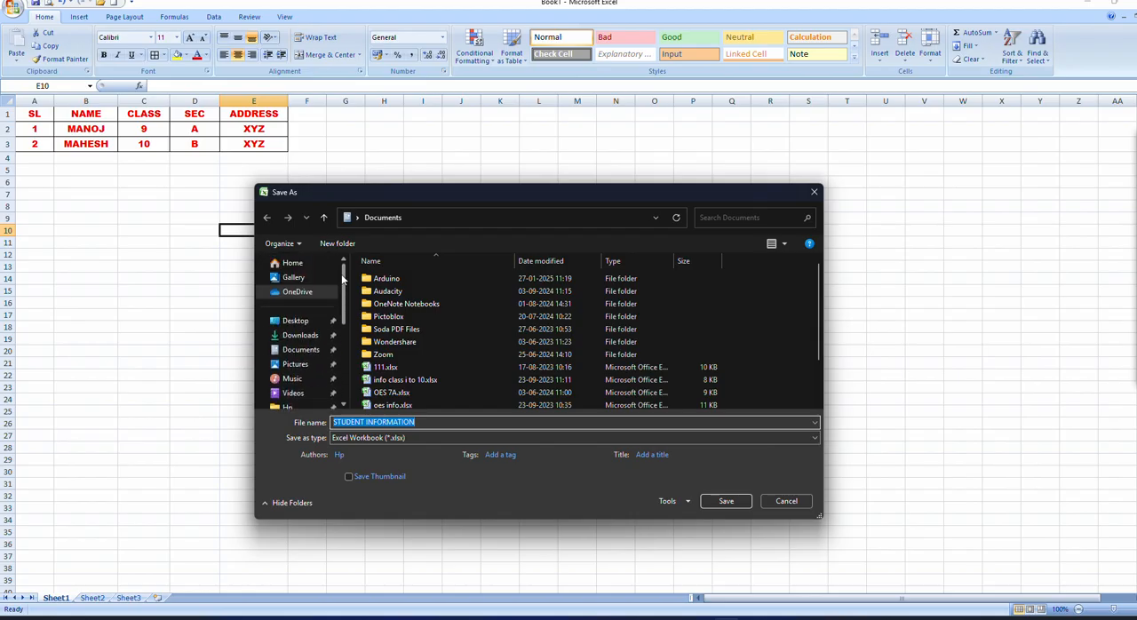
click(296, 320)
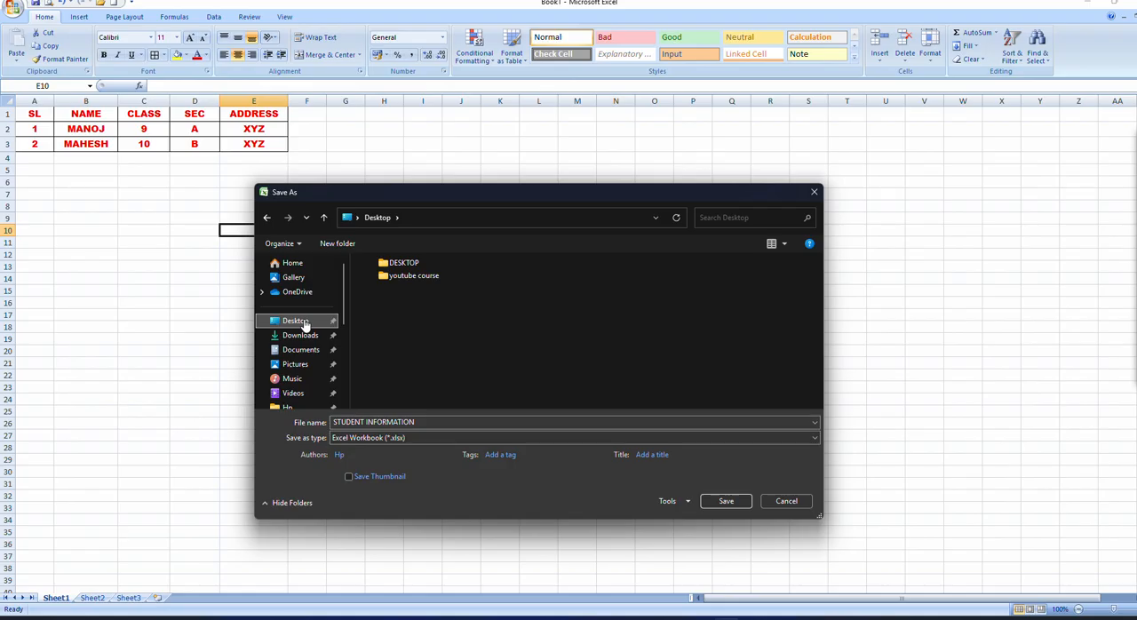
click(730, 506)
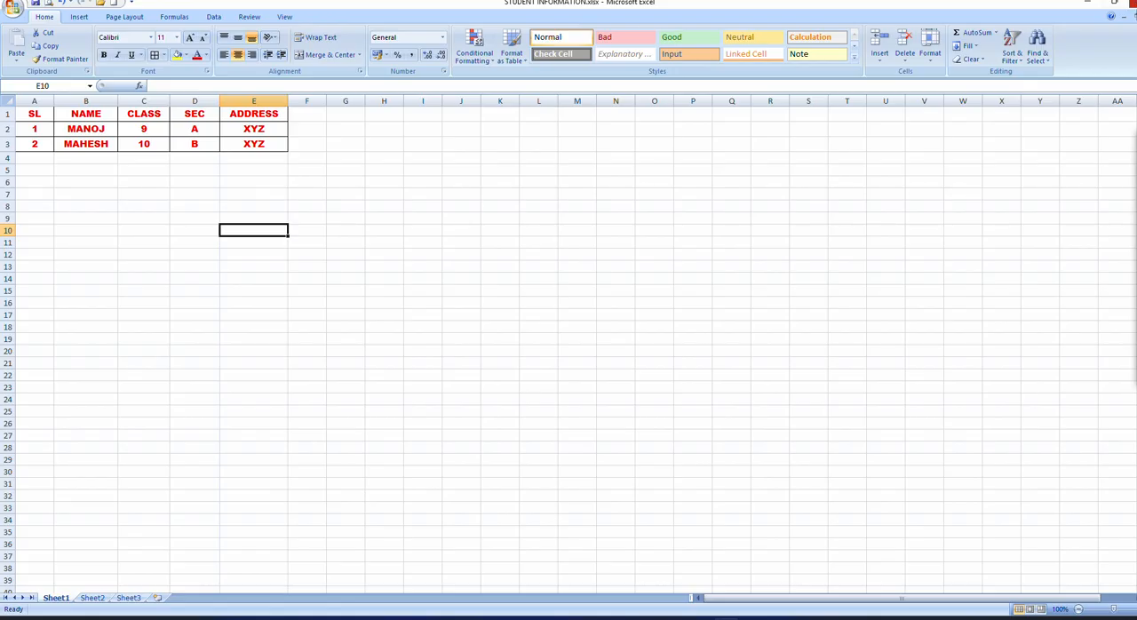
click(1133, 3)
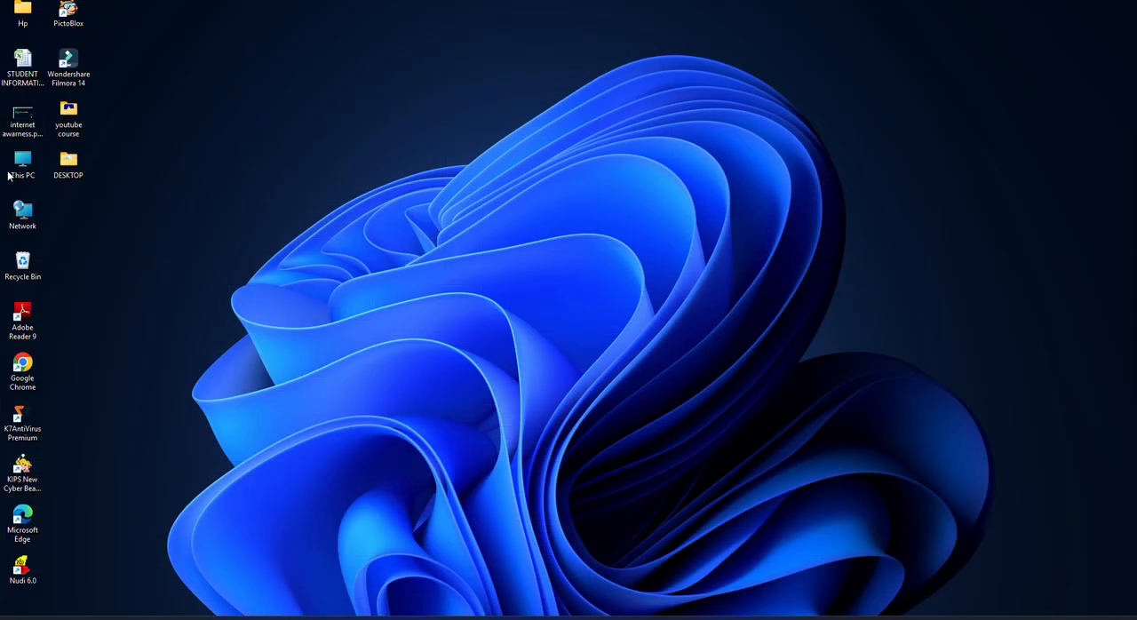
Step: Circle the STUDENT INFORMATION file icon on the desktop with a freehand pen stroke and erase the mark
click(24, 75)
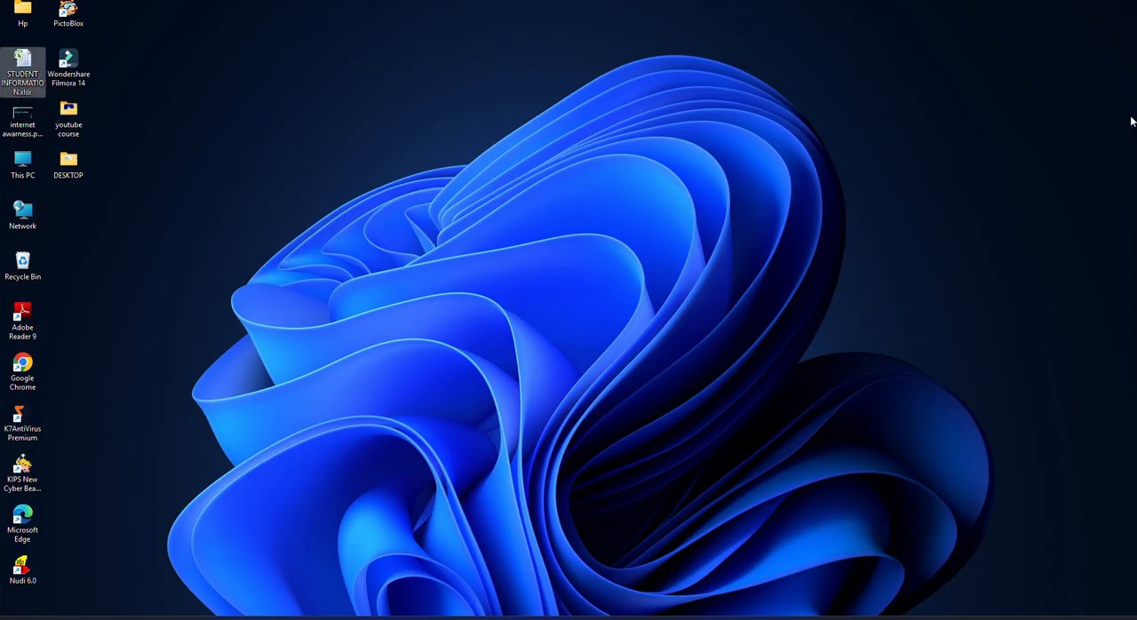
click(1135, 195)
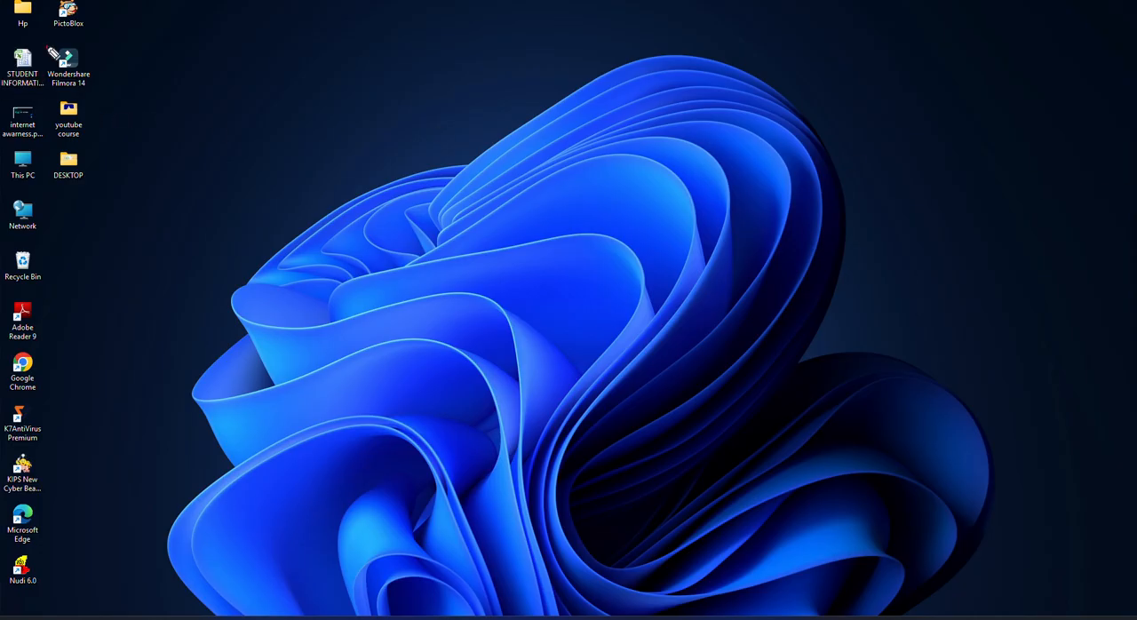
mouse_move(49, 58)
mouse_down()
mouse_move(3, 69)
mouse_move(48, 109)
mouse_move(45, 52)
mouse_up()
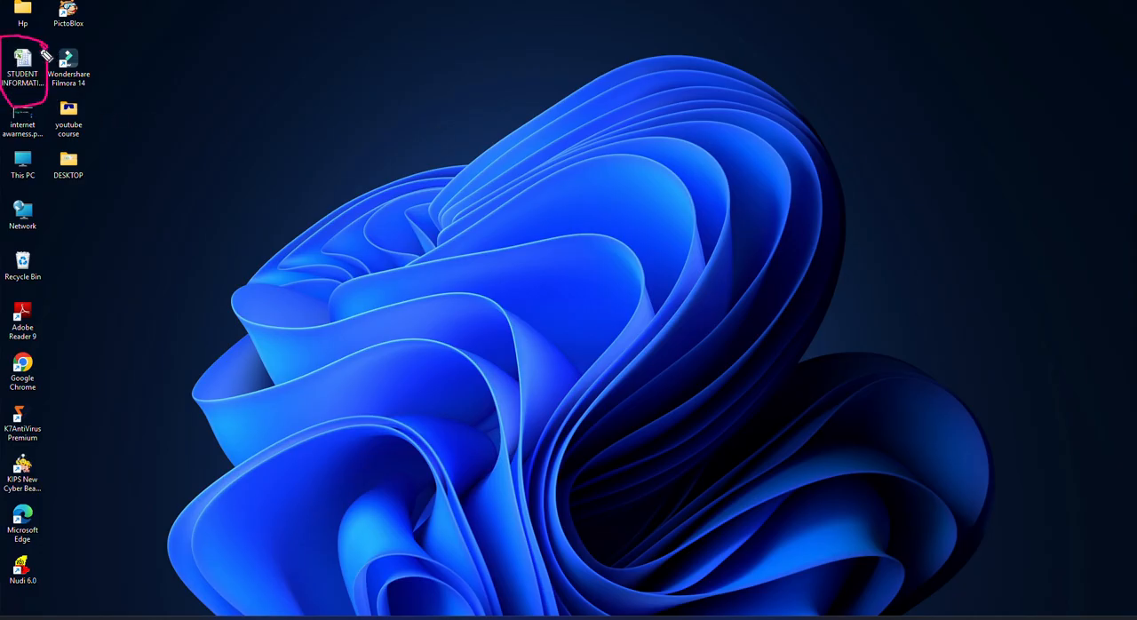
mouse_move(1135, 194)
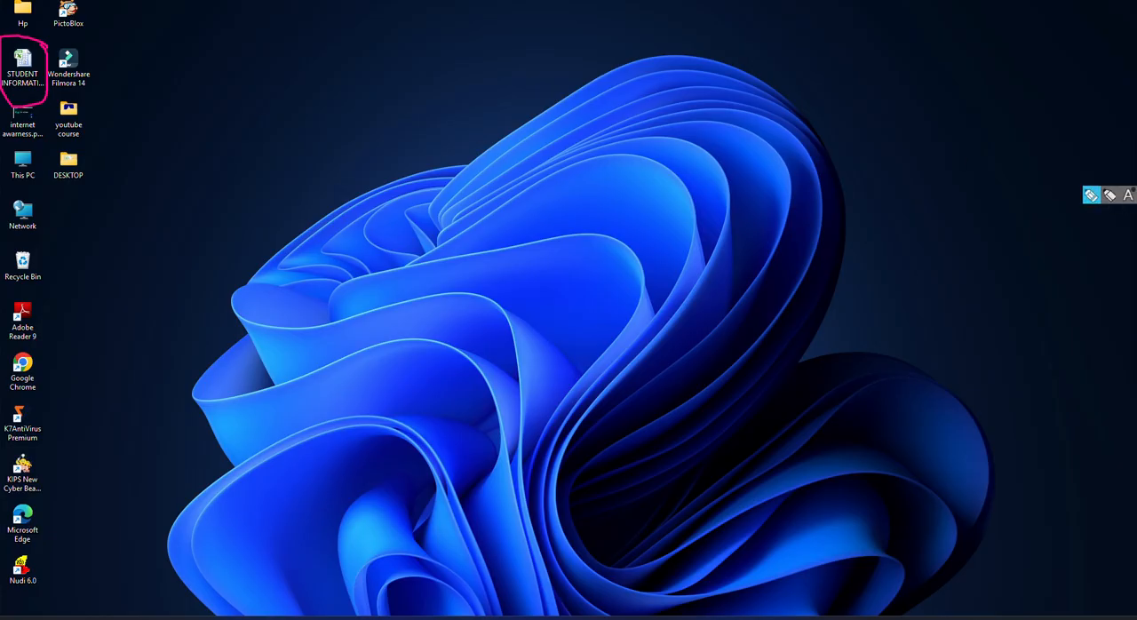
drag(7, 96, 63, 57)
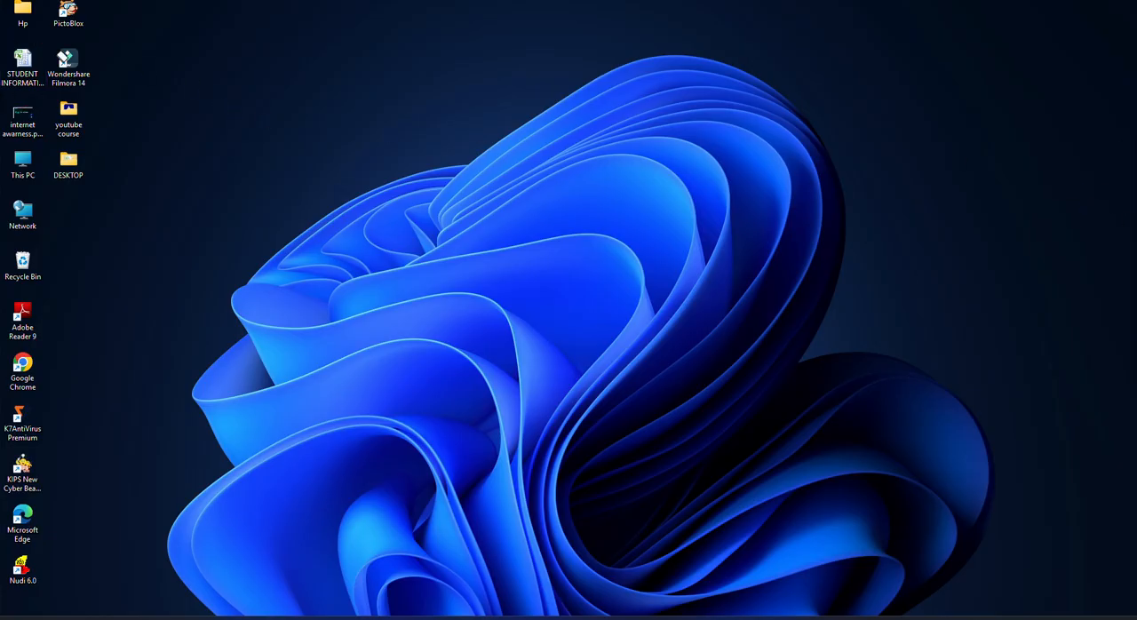
Step: Reopen the saved STUDENT INFORMATION workbook from the desktop
mouse_move(1128, 159)
double_click(22, 64)
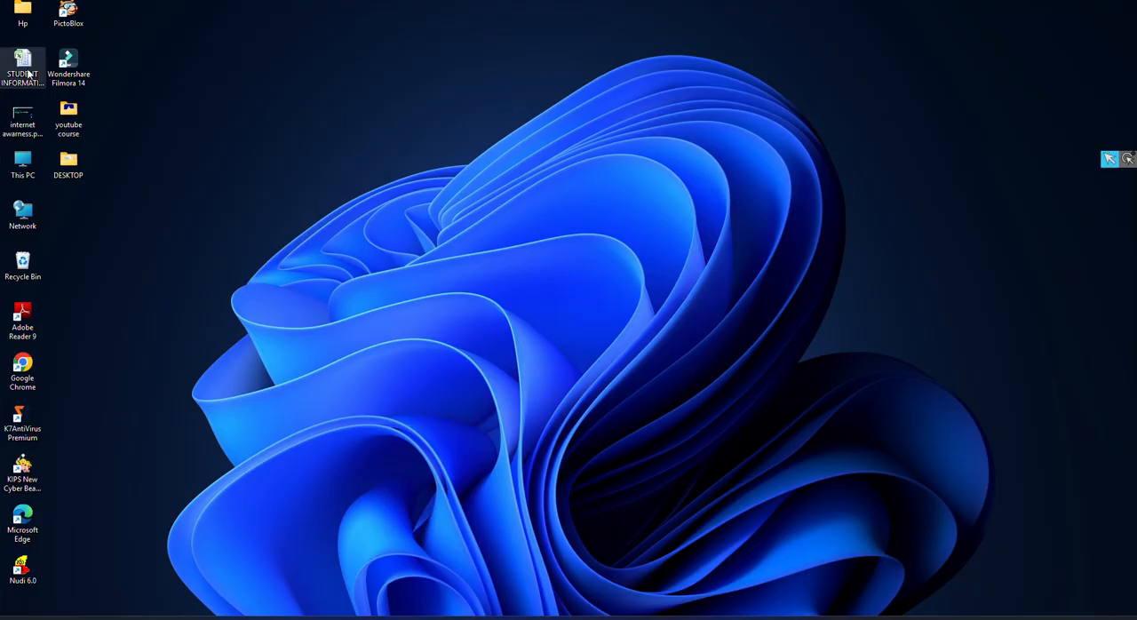